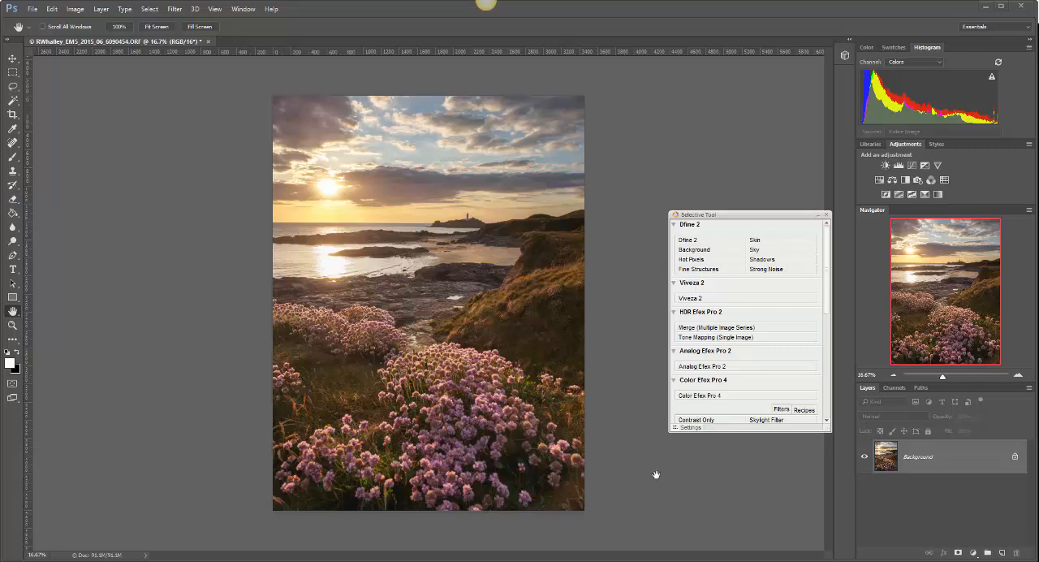
Step: Open the image in the Viveza 2 filter and place a control point on the clouds in the upper sky
click(690, 298)
click(700, 298)
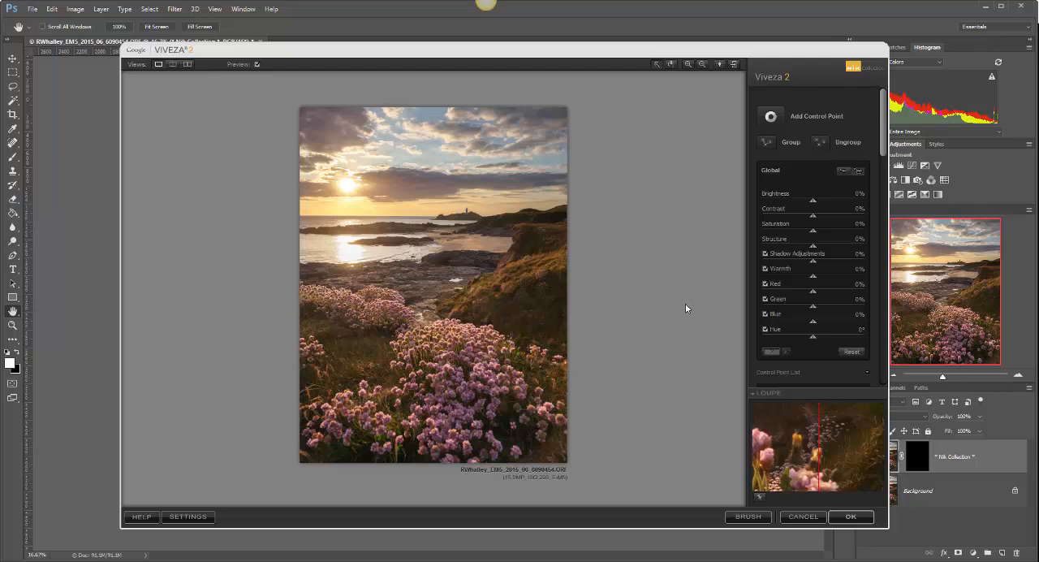
click(768, 116)
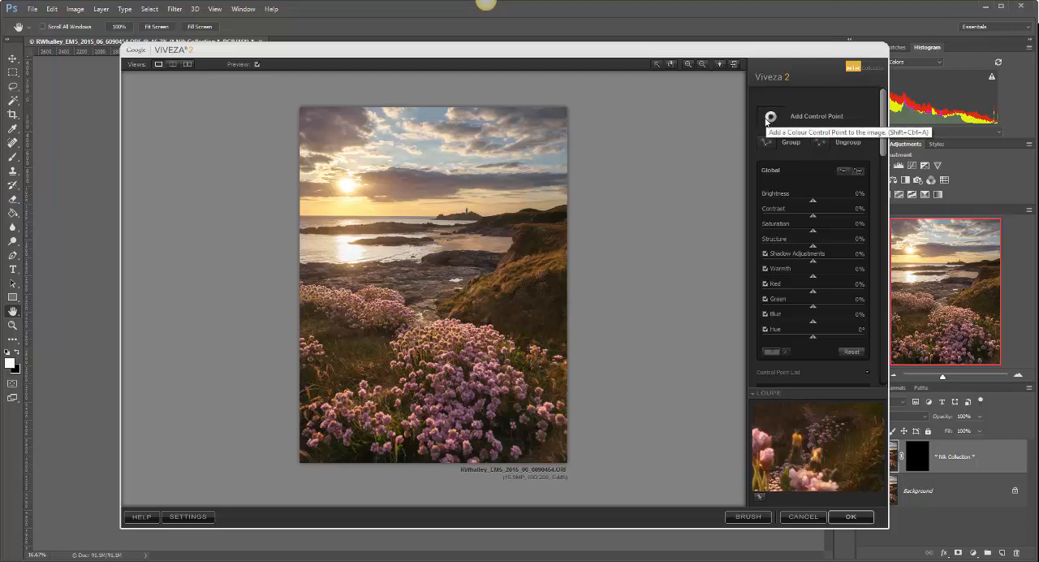
click(449, 132)
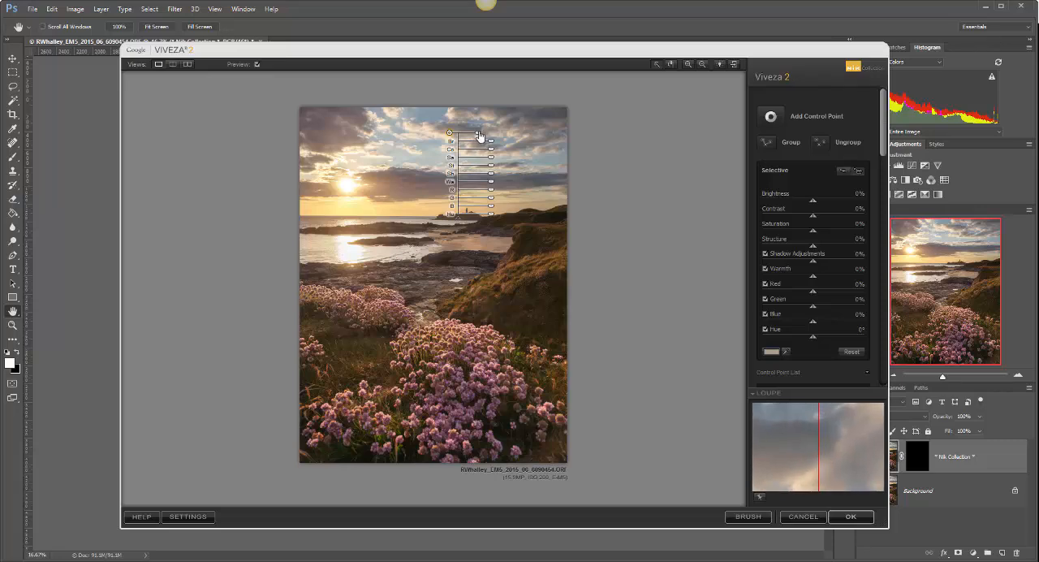
Step: Enlarge the upper-sky control point's area, set its Contrast to 31% and Structure to 24%, and deselect it
drag(478, 135, 453, 133)
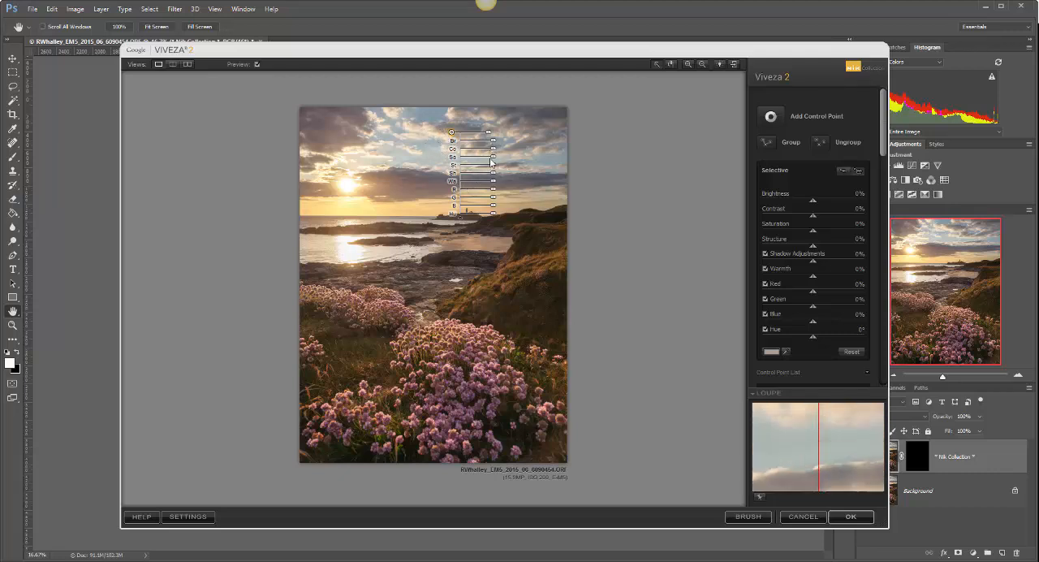
drag(489, 149, 502, 153)
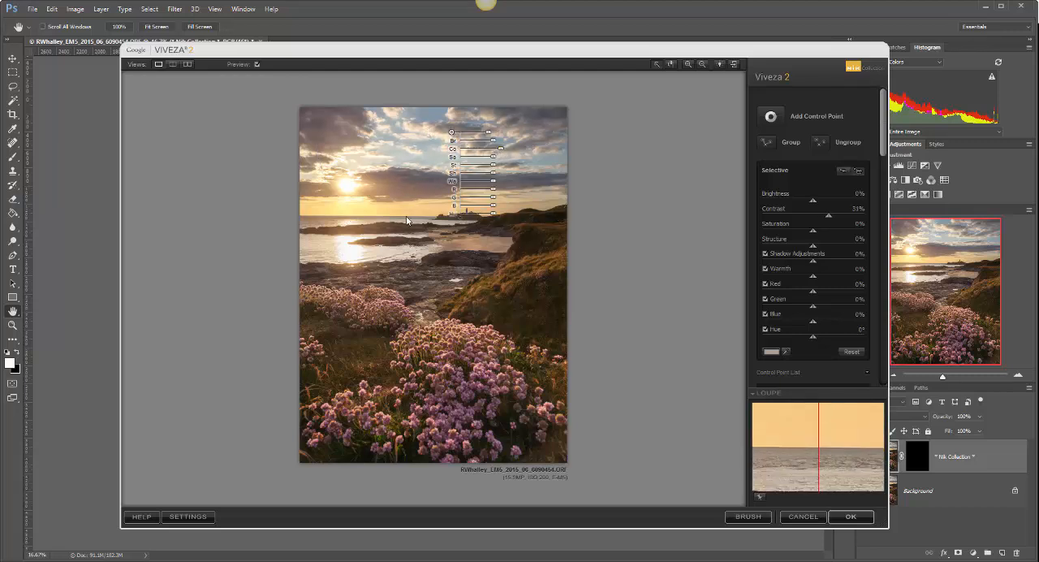
drag(492, 167, 499, 170)
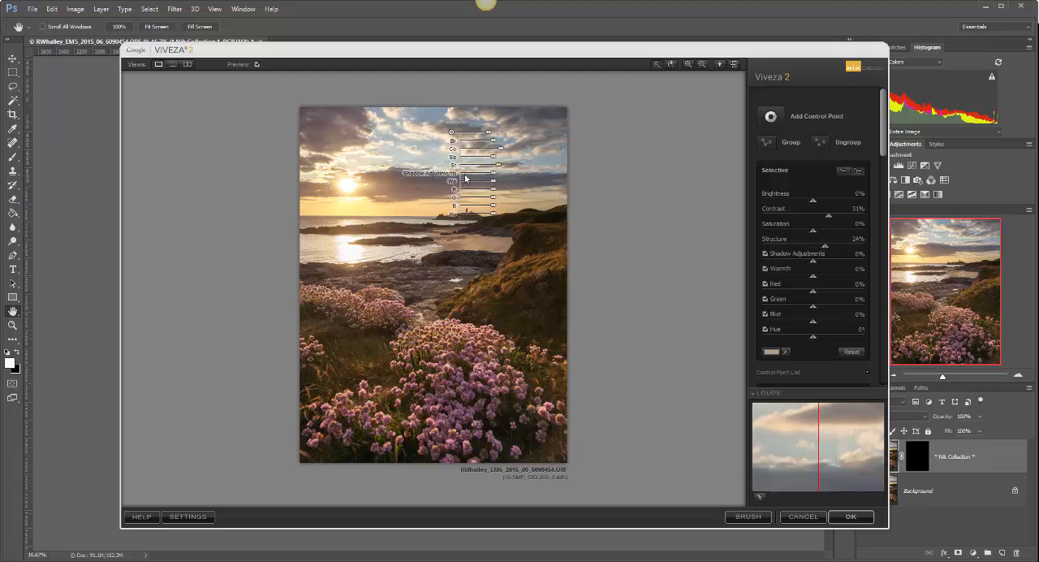
click(559, 165)
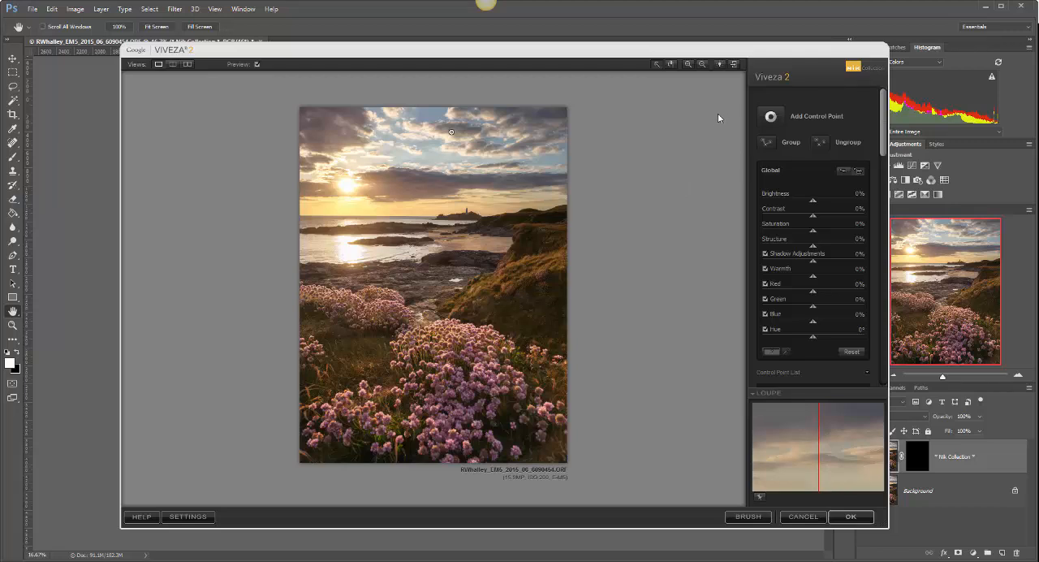
Step: Add a control point in the sky just below the first one, enlarge its area and set its Saturation to 20%
click(771, 116)
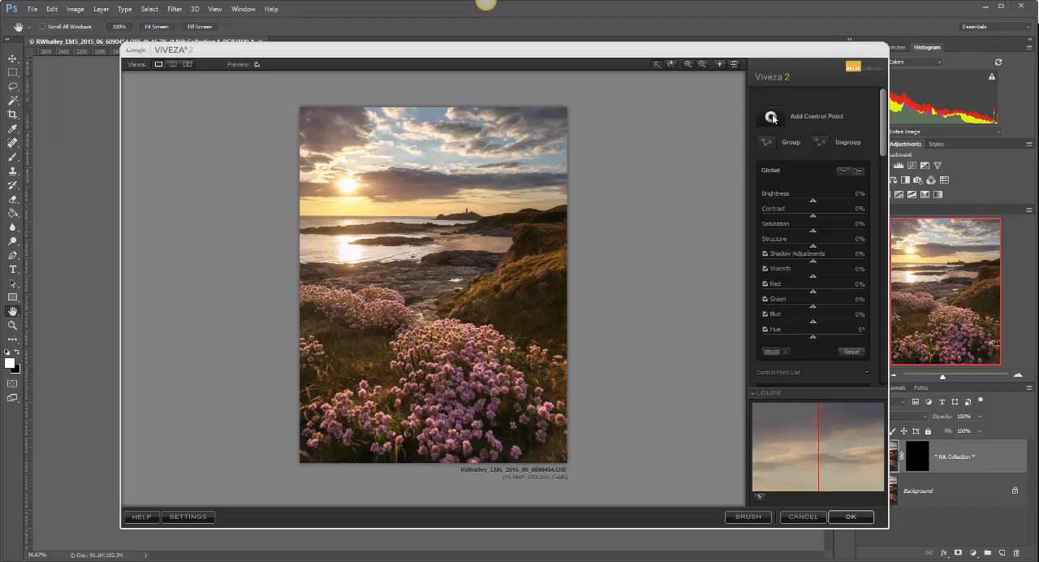
click(429, 147)
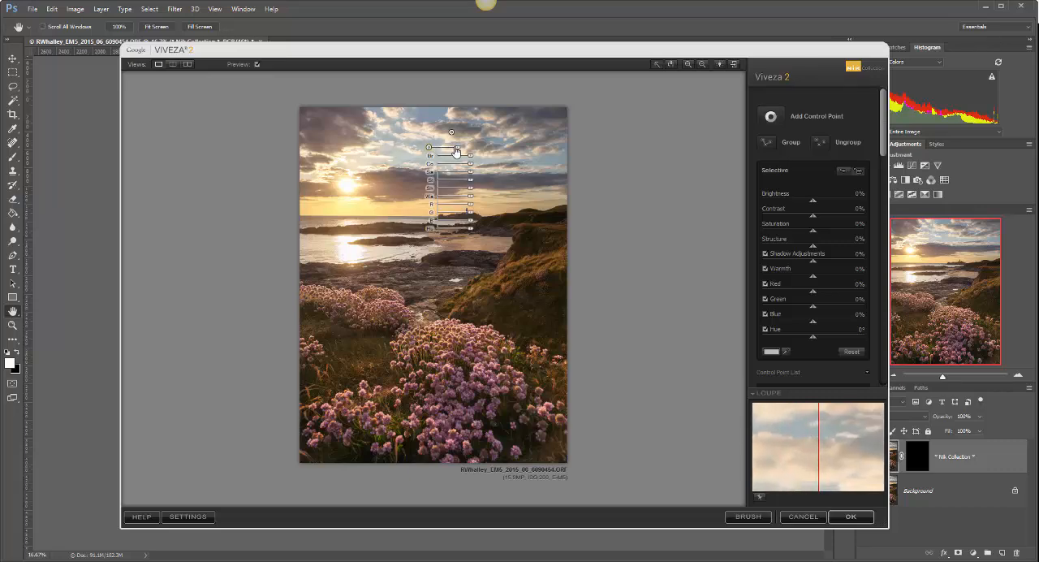
drag(456, 151, 479, 174)
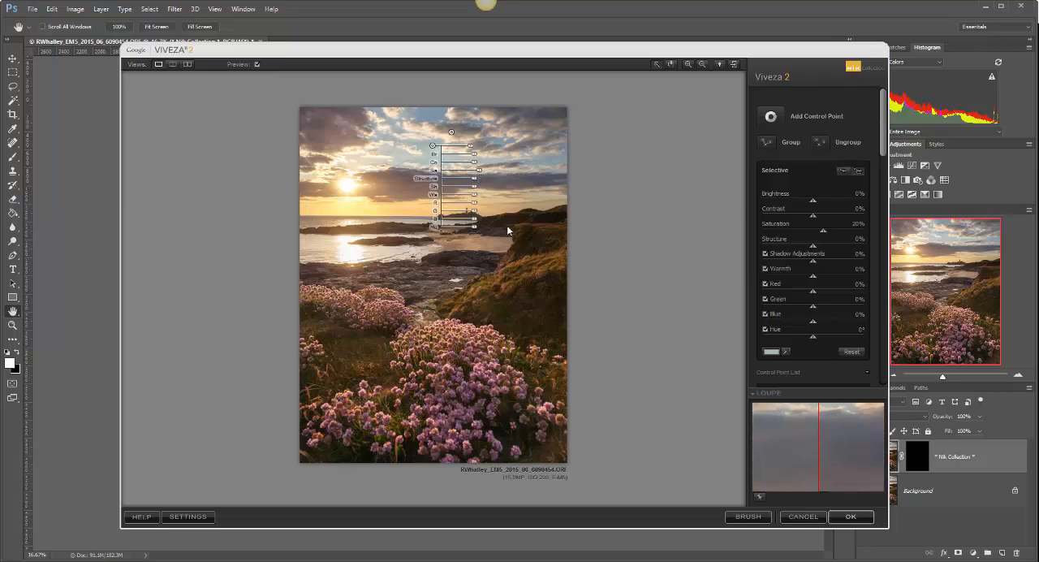
Step: Add an enlarged control point on the yellow sky above the horizon with Saturation 18% and Warmth 9%
click(770, 116)
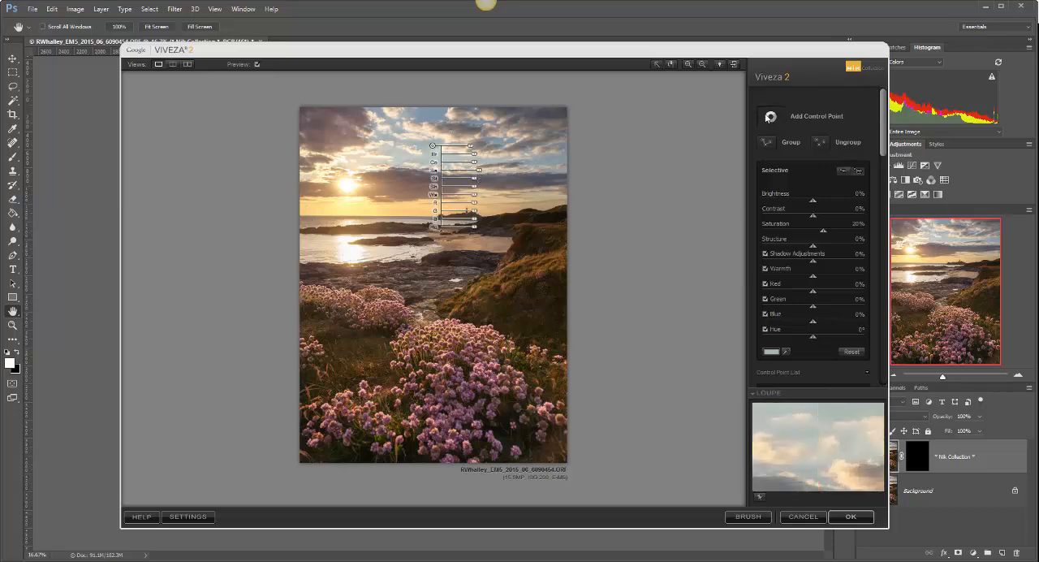
click(376, 212)
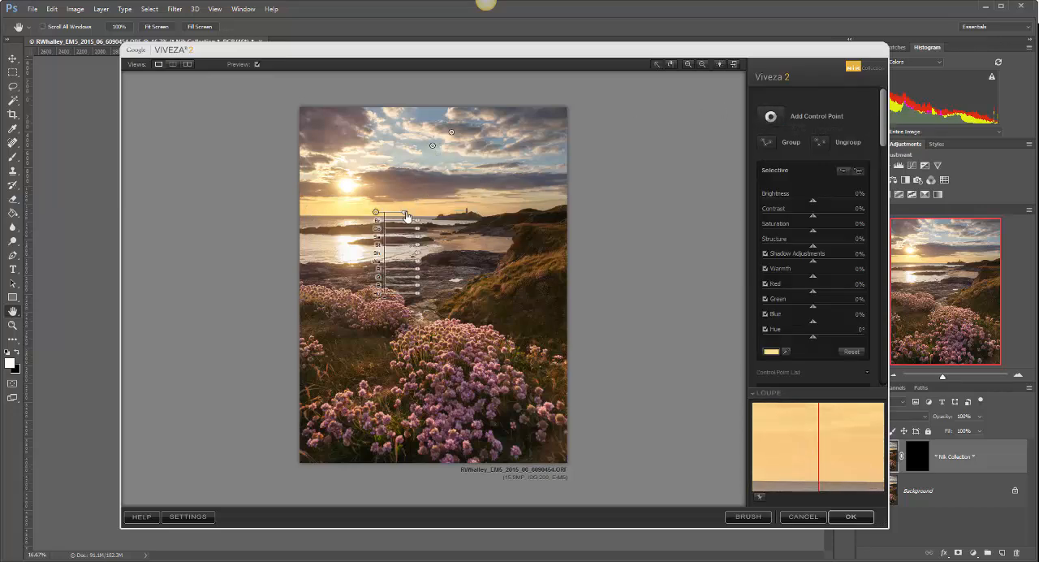
drag(406, 216, 384, 210)
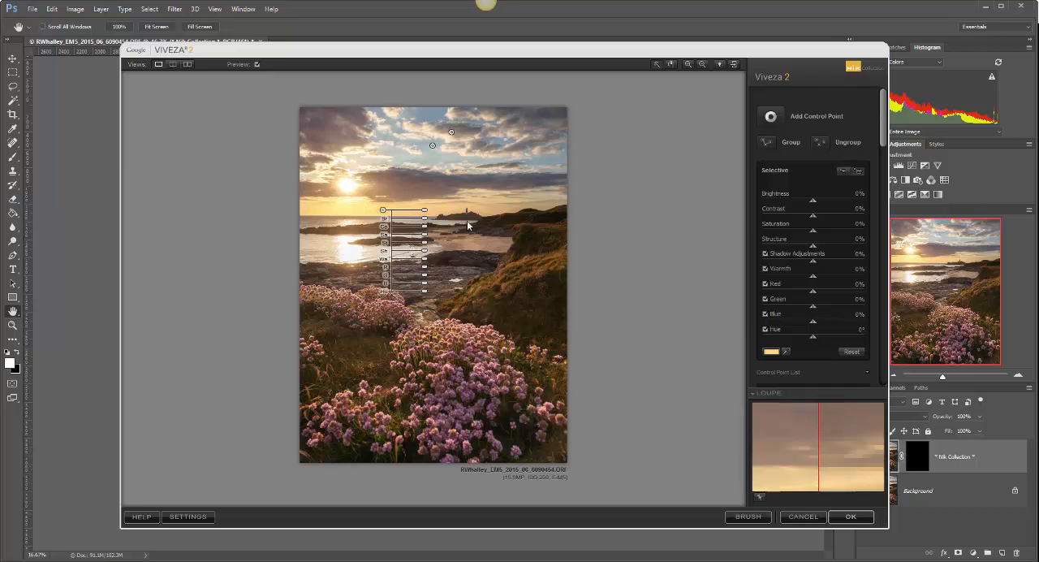
drag(424, 262, 434, 240)
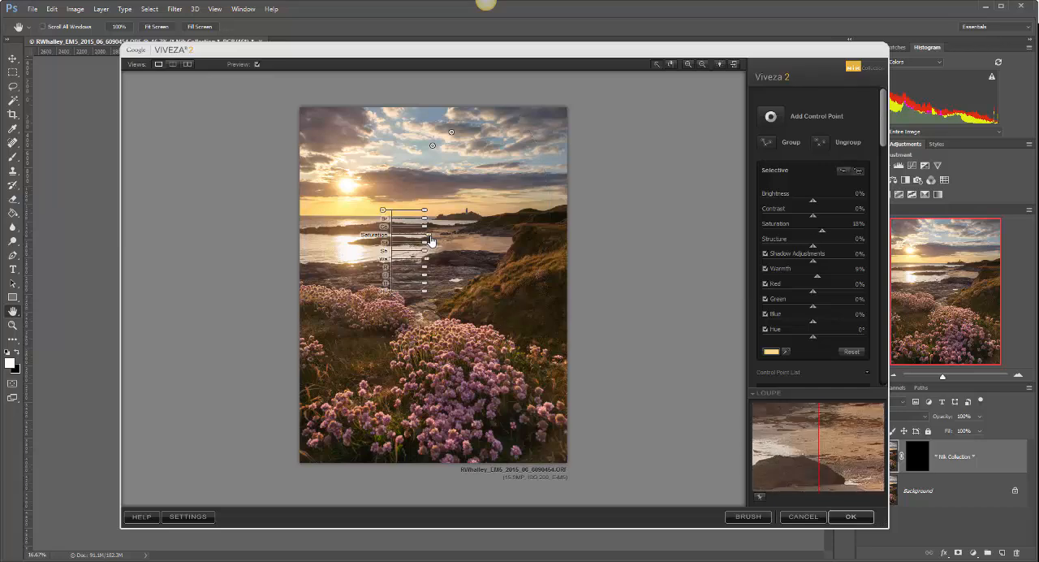
click(515, 213)
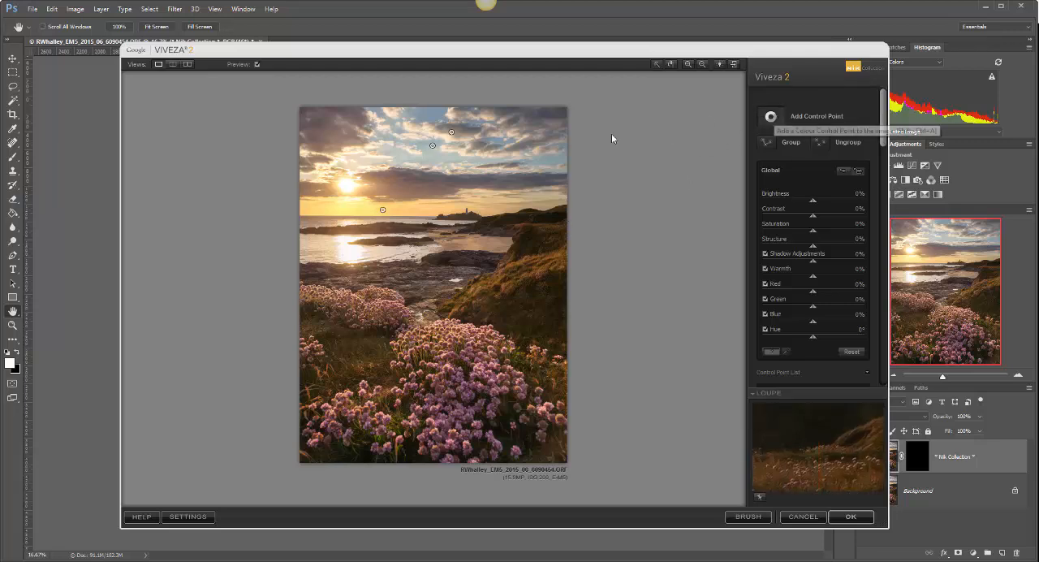
Step: Add a control point on the rocks in the middle of the scene and set its Contrast to 57%
click(426, 285)
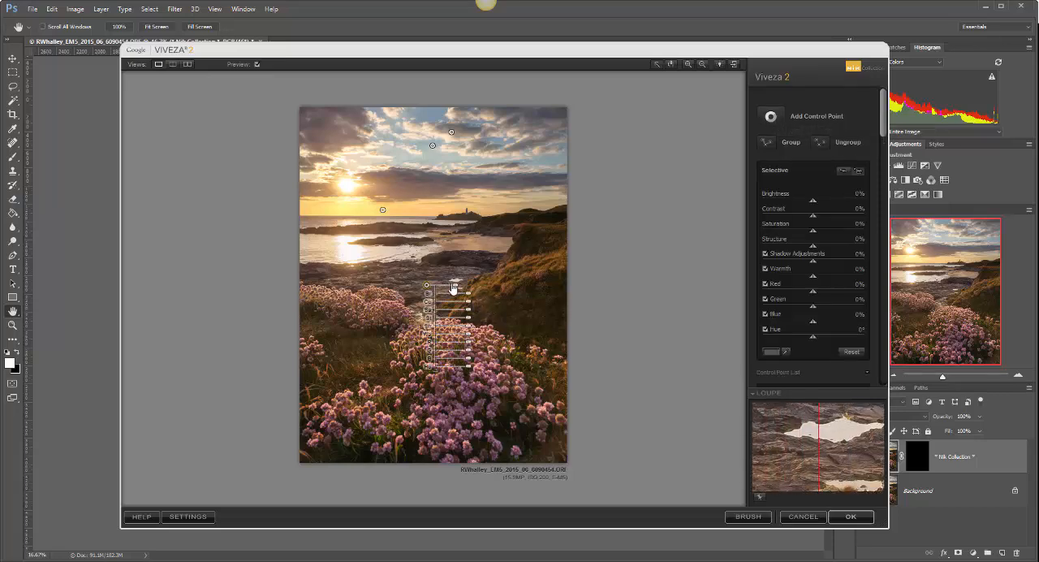
drag(426, 285, 474, 303)
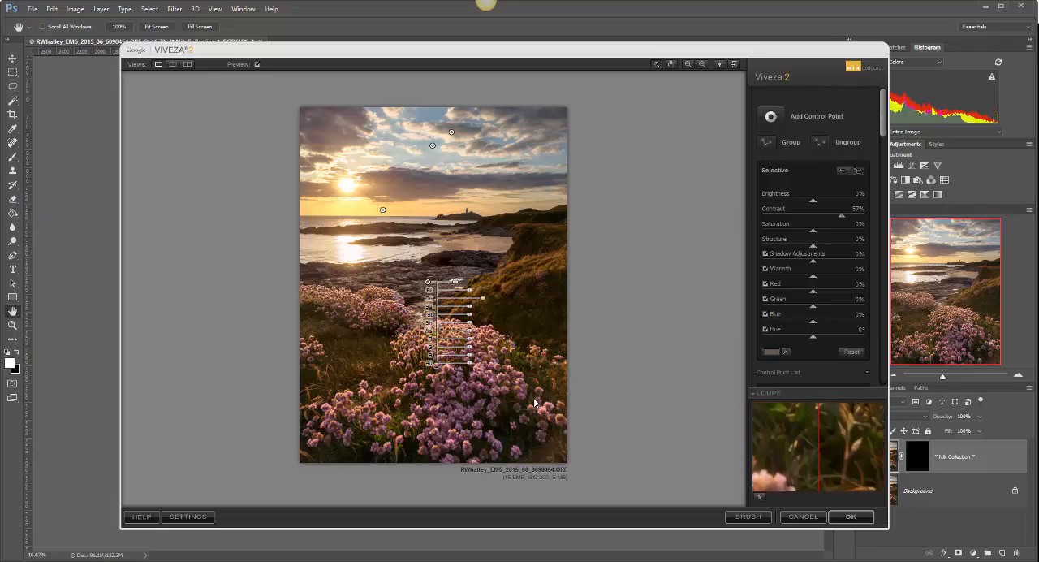
click(540, 295)
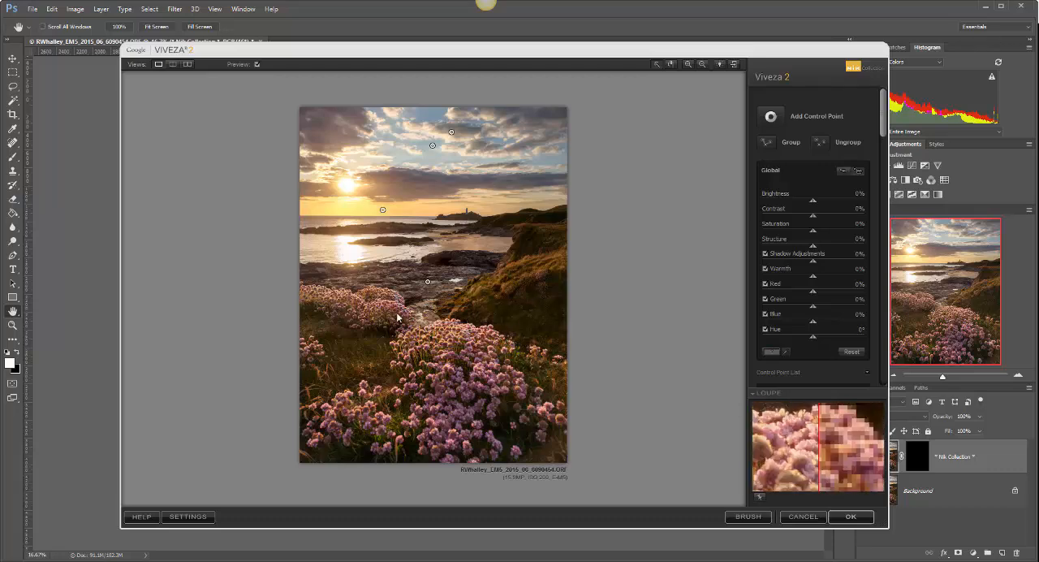
Step: Set the rock control point's Structure to 55% and deselect it
click(429, 283)
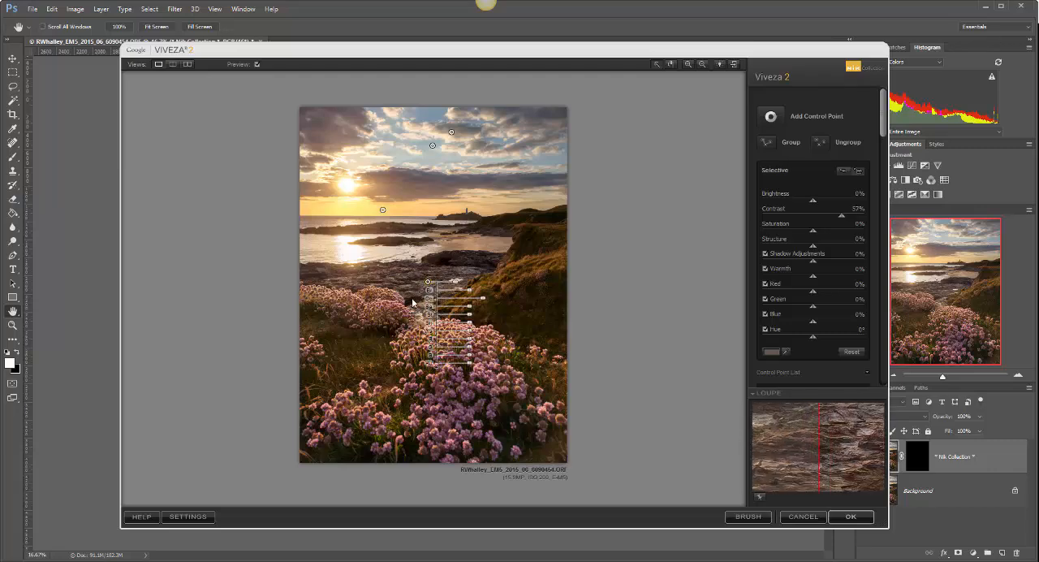
click(511, 275)
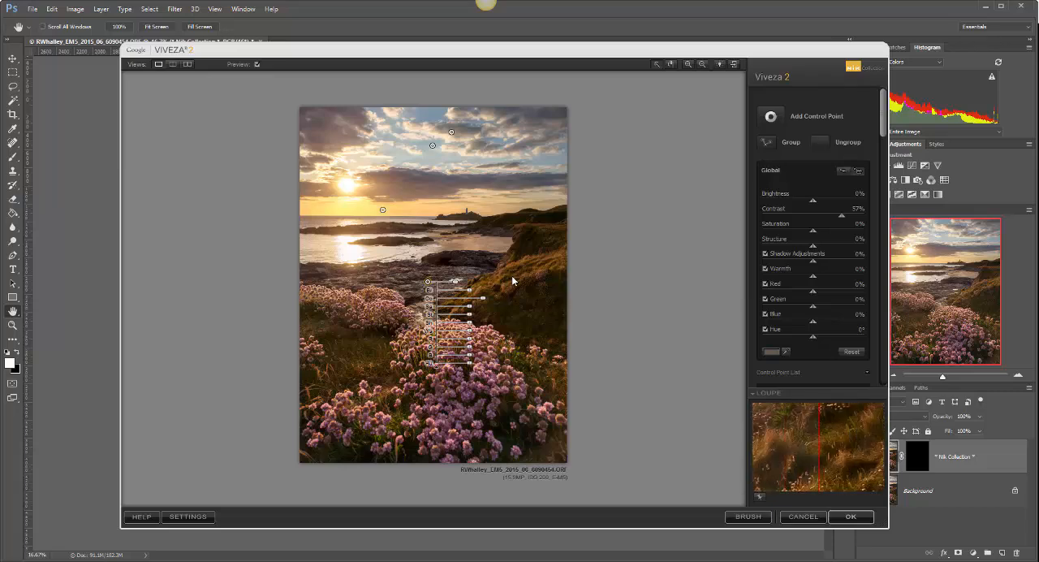
click(428, 282)
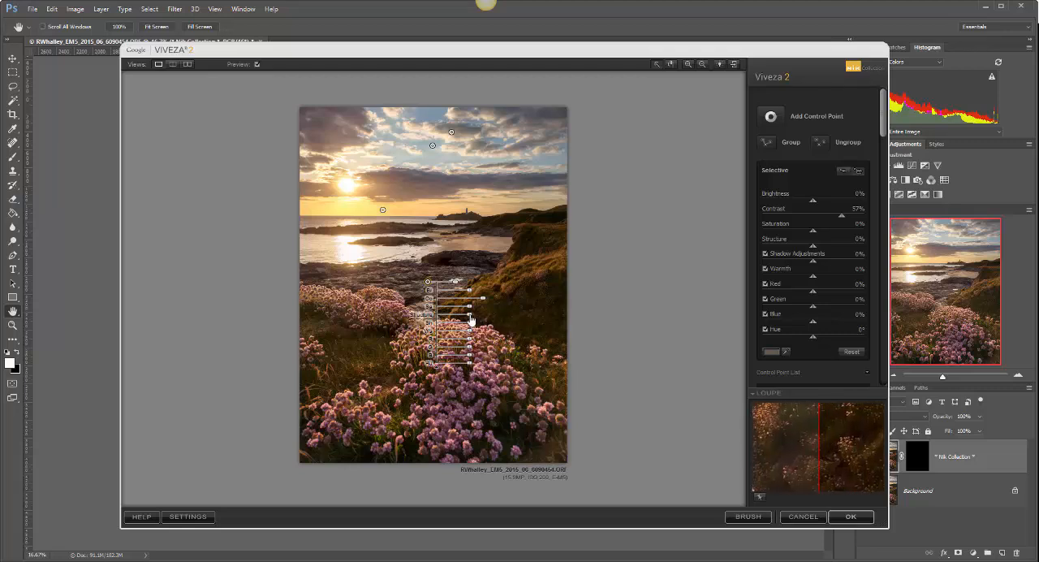
drag(471, 319, 485, 319)
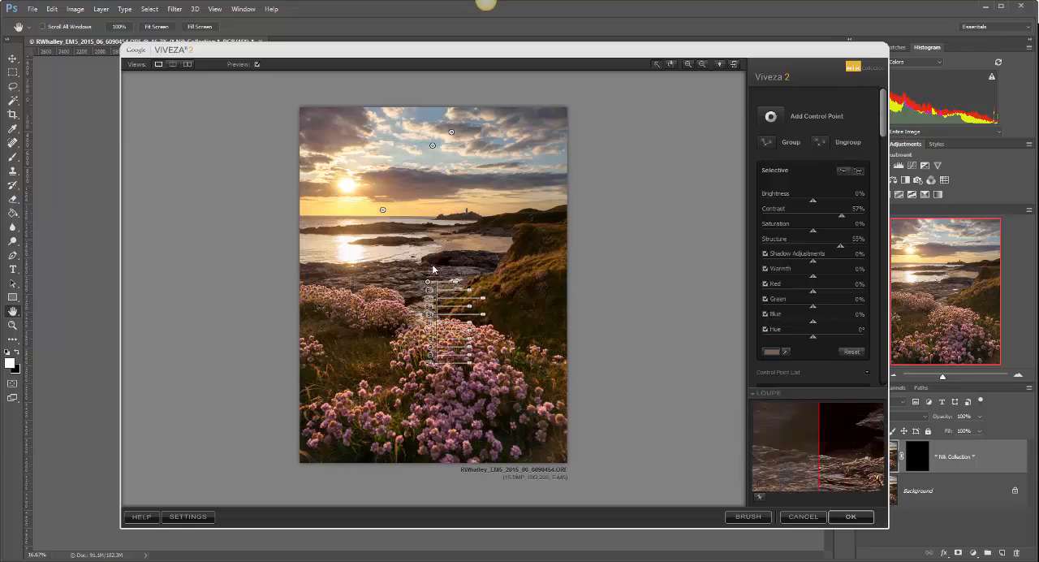
click(497, 284)
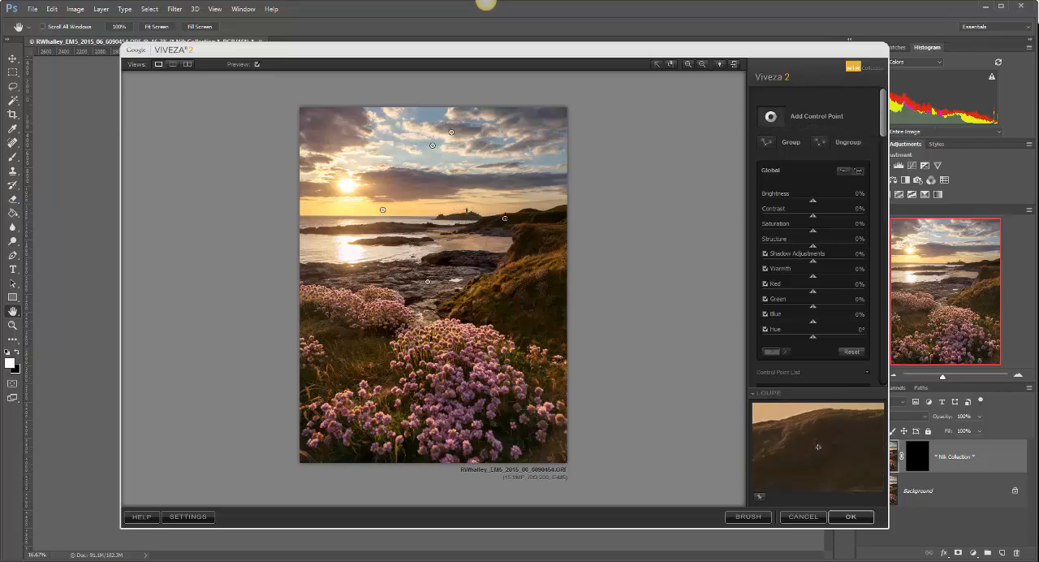
Step: Place a control point on the dark headland near the horizon and slightly enlarge its area
click(504, 217)
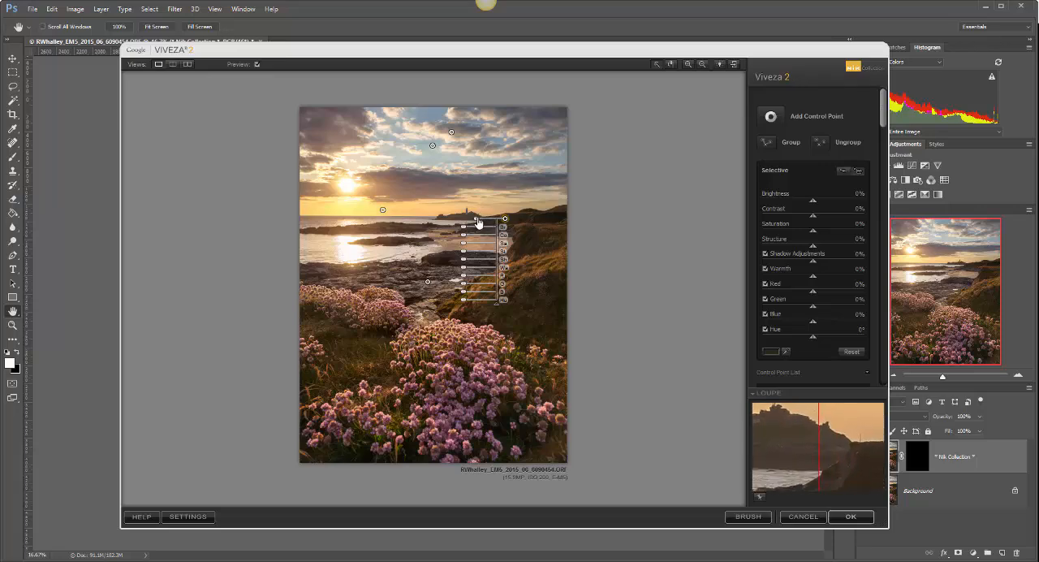
drag(477, 219, 474, 219)
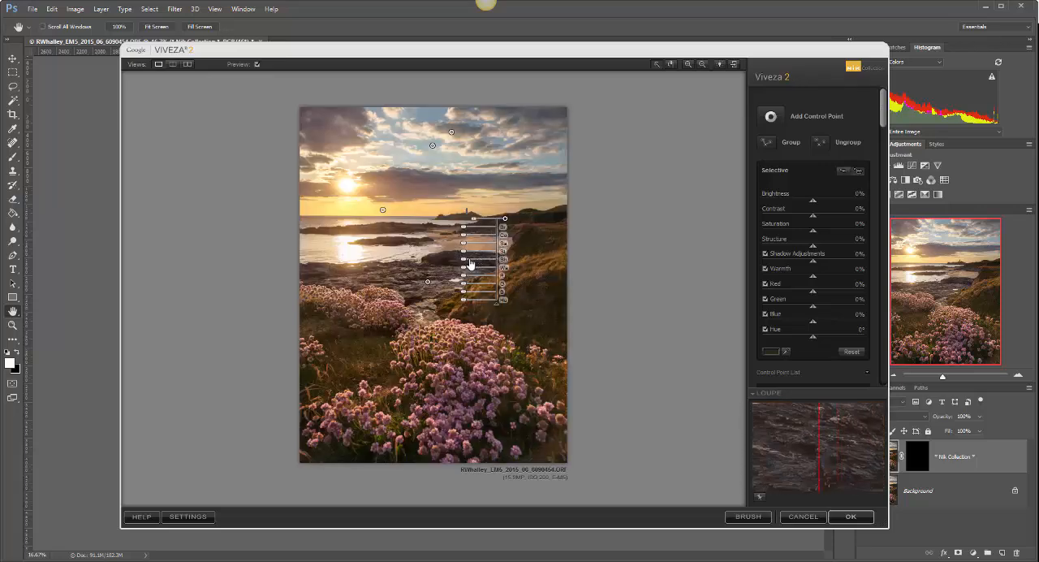
Step: Try Shadow Adjustments at 44% on the headland control point and reset the value to 0%
drag(464, 264, 450, 267)
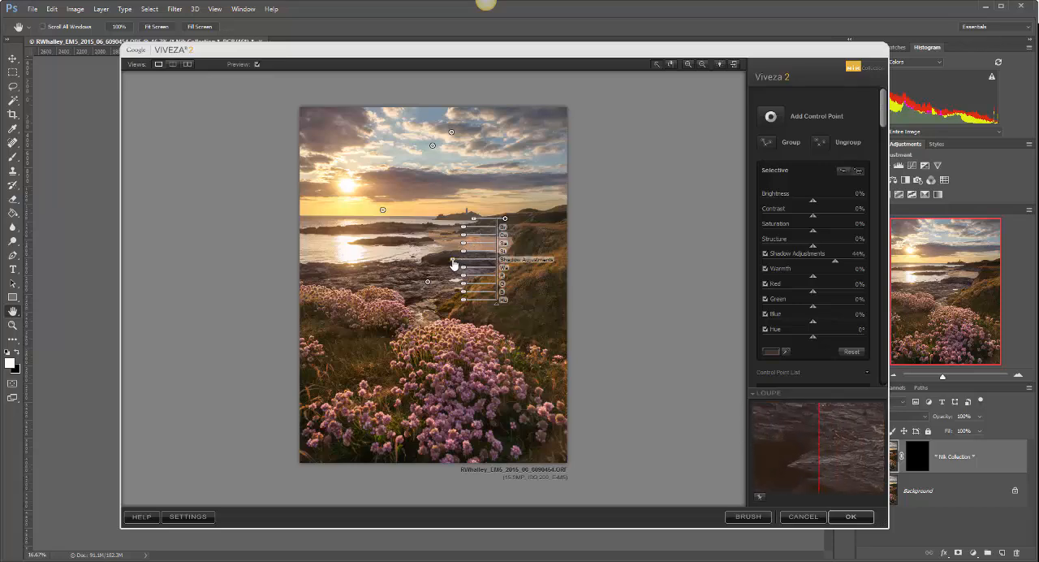
double_click(454, 263)
double_click(525, 260)
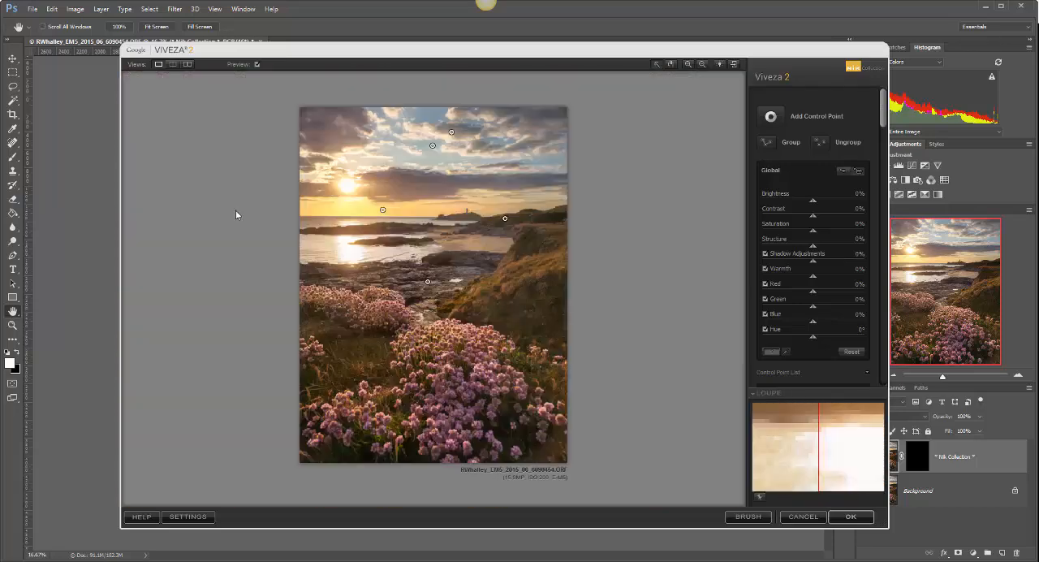
click(505, 218)
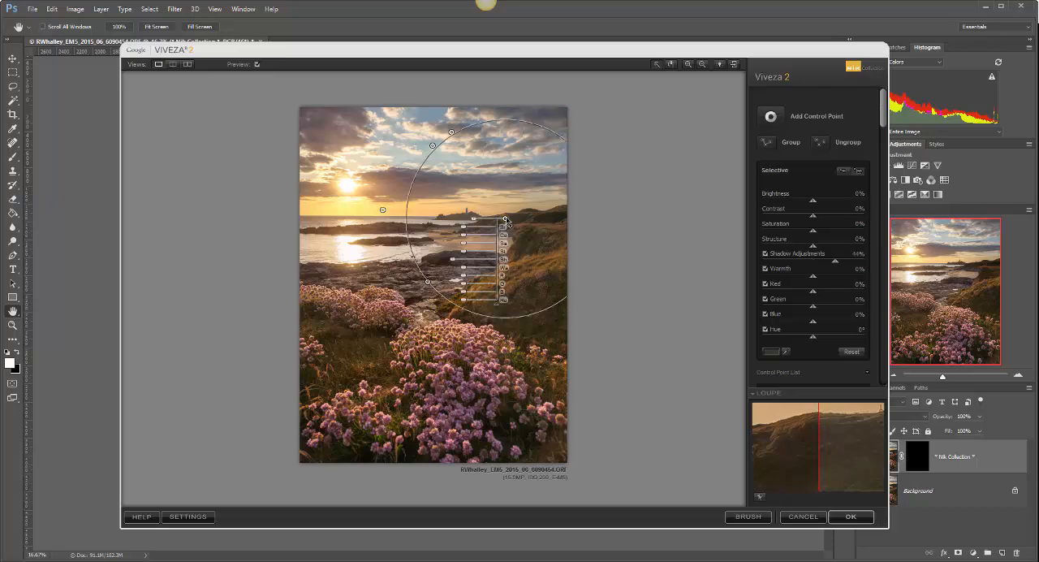
drag(457, 268, 464, 266)
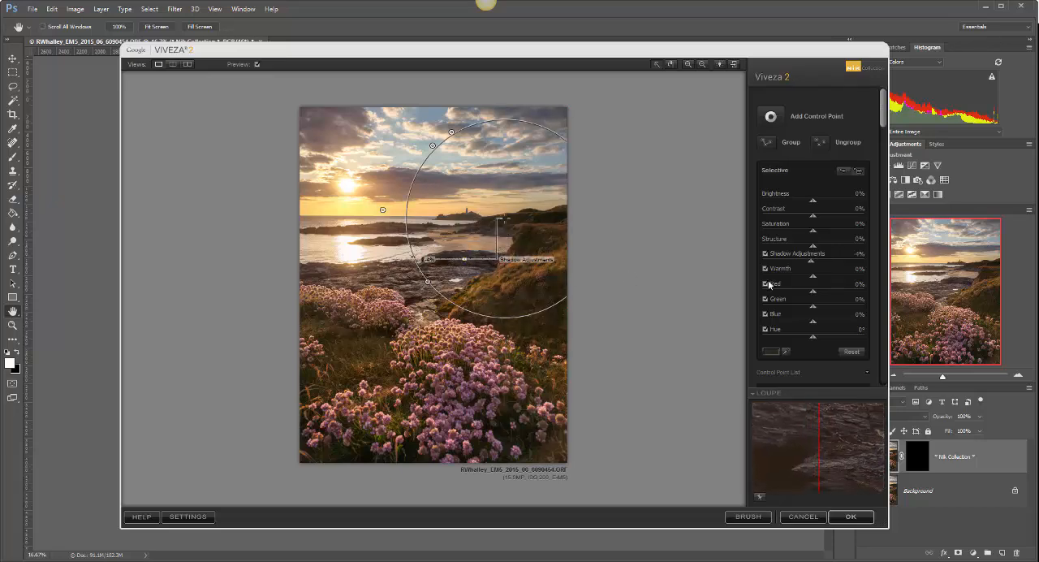
double_click(812, 261)
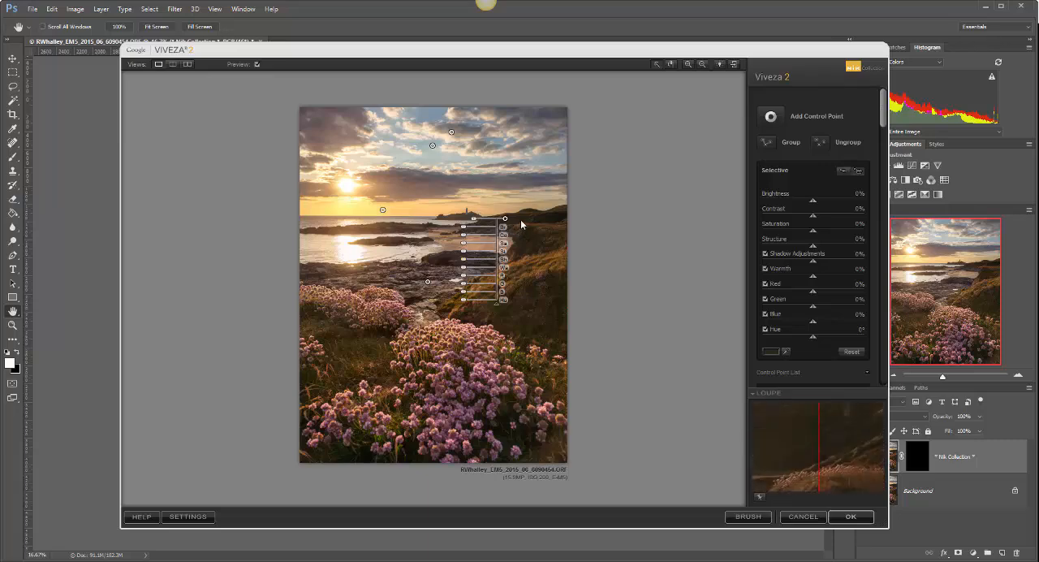
Step: Move the headland control point slightly towards the sea and set its Contrast to 50% and Structure to 37%
mouse_move(505, 219)
drag(504, 219, 499, 220)
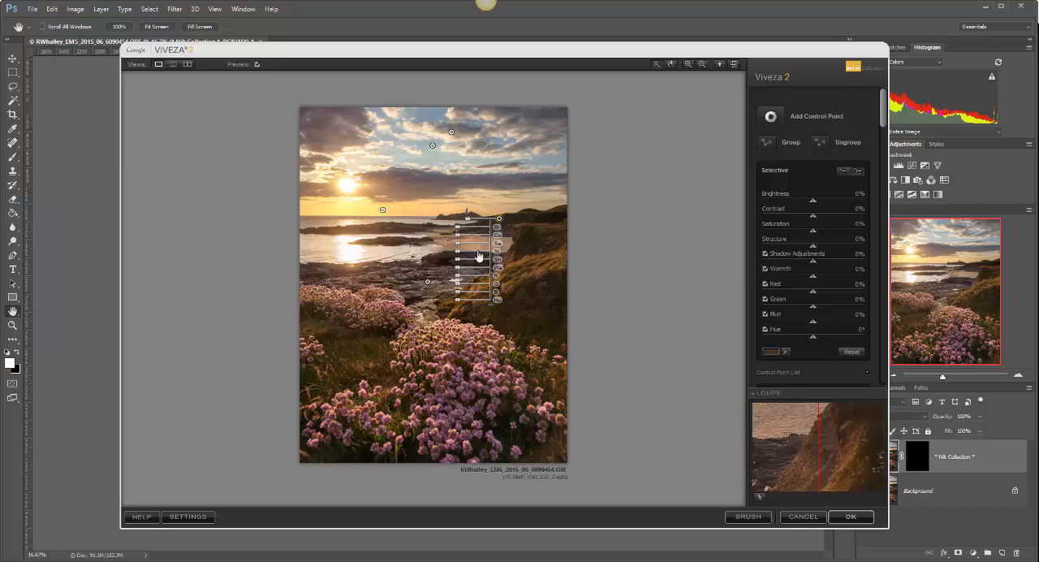
drag(454, 236, 445, 239)
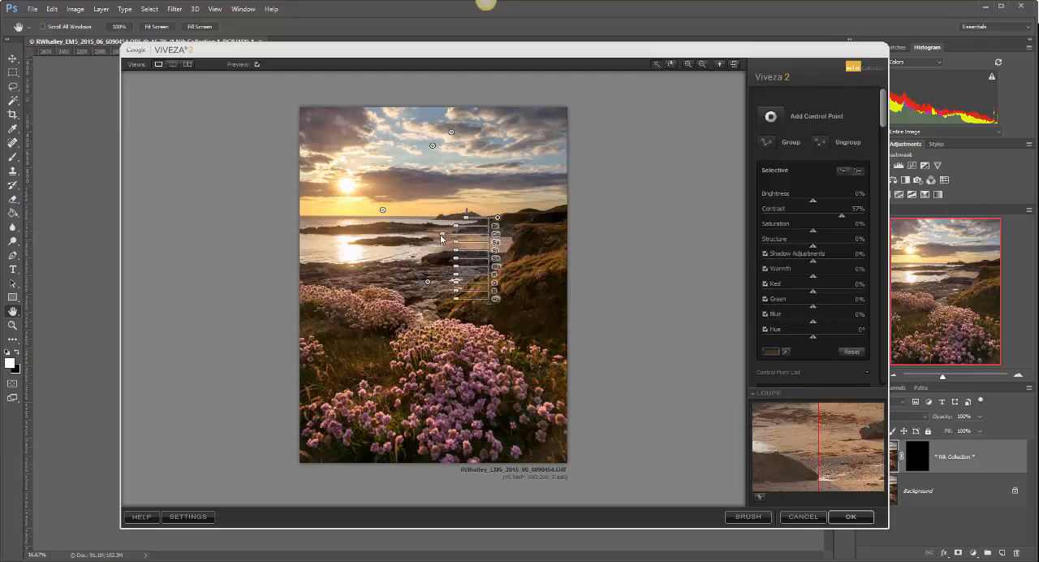
drag(440, 234, 437, 238)
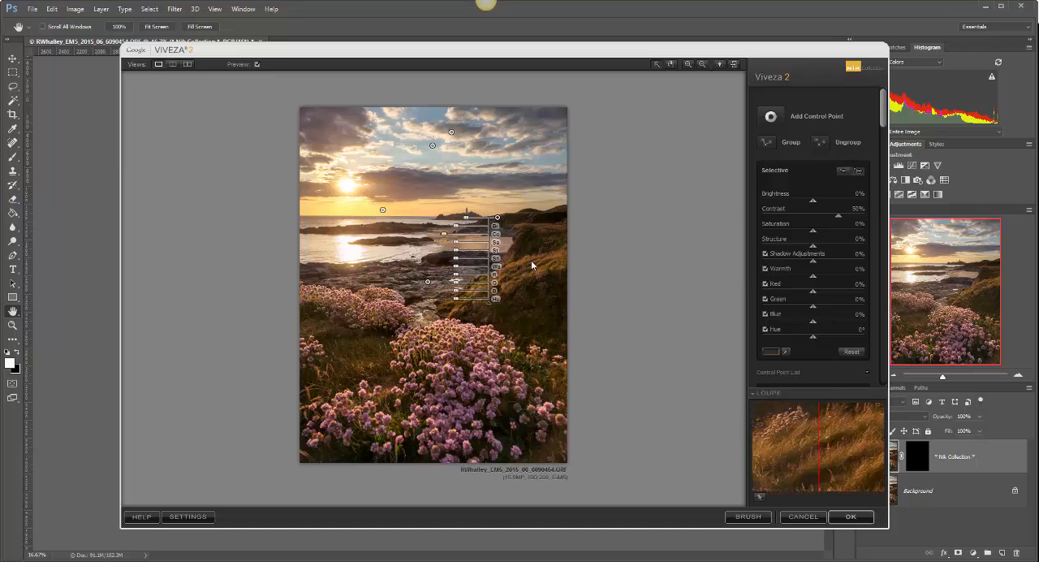
drag(455, 251, 449, 254)
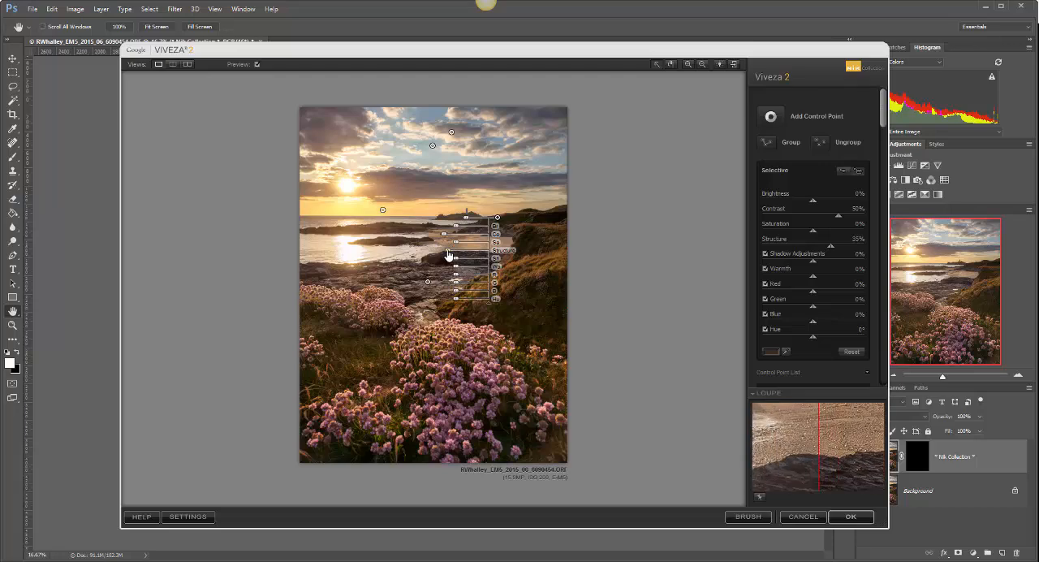
drag(446, 254, 449, 255)
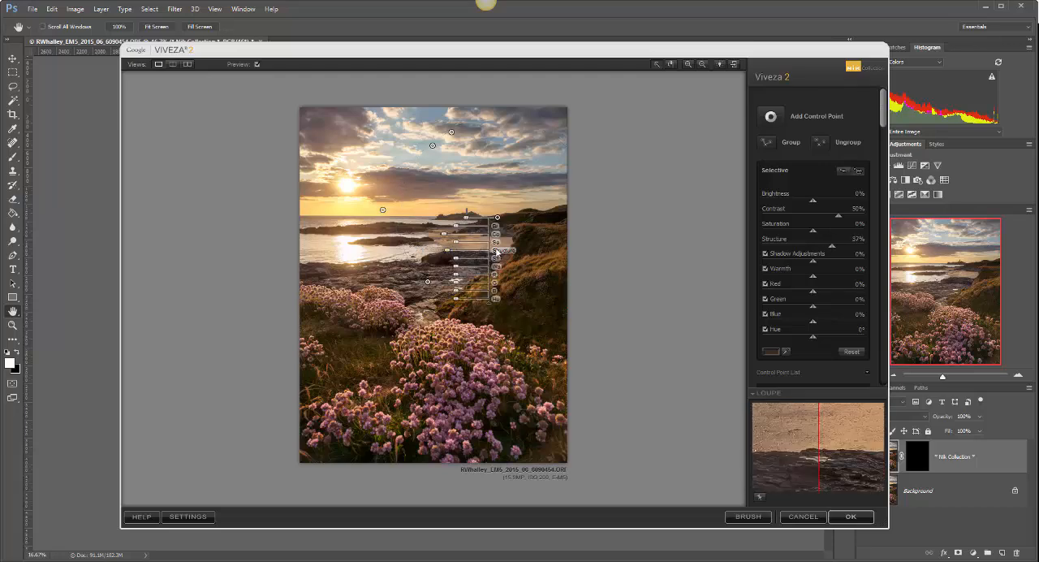
Step: Place a control point on the shaded cliff face, set Shadow Adjustments to -30%, and duplicate it onto the dark slope below
click(544, 214)
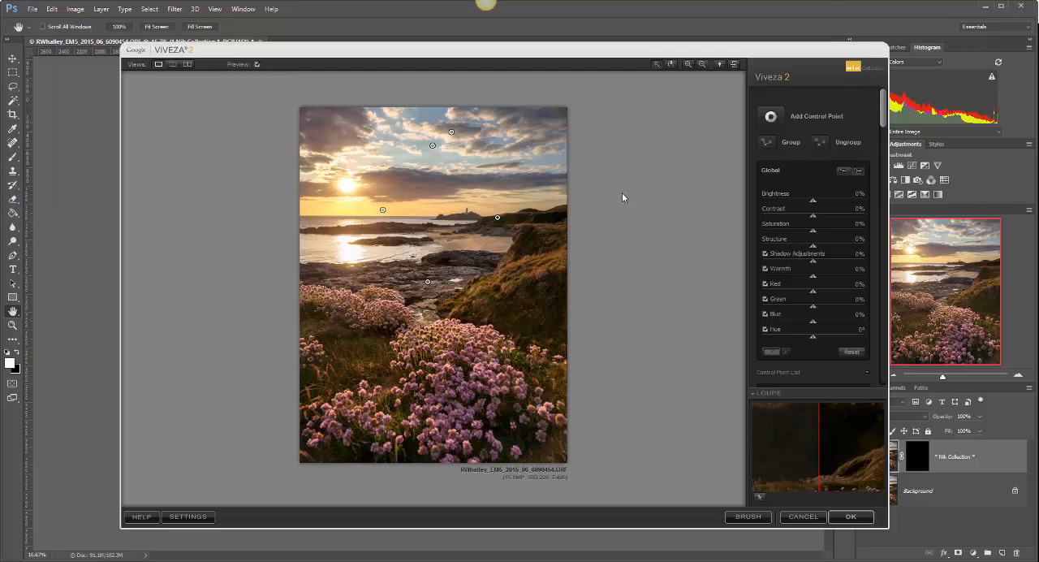
click(769, 116)
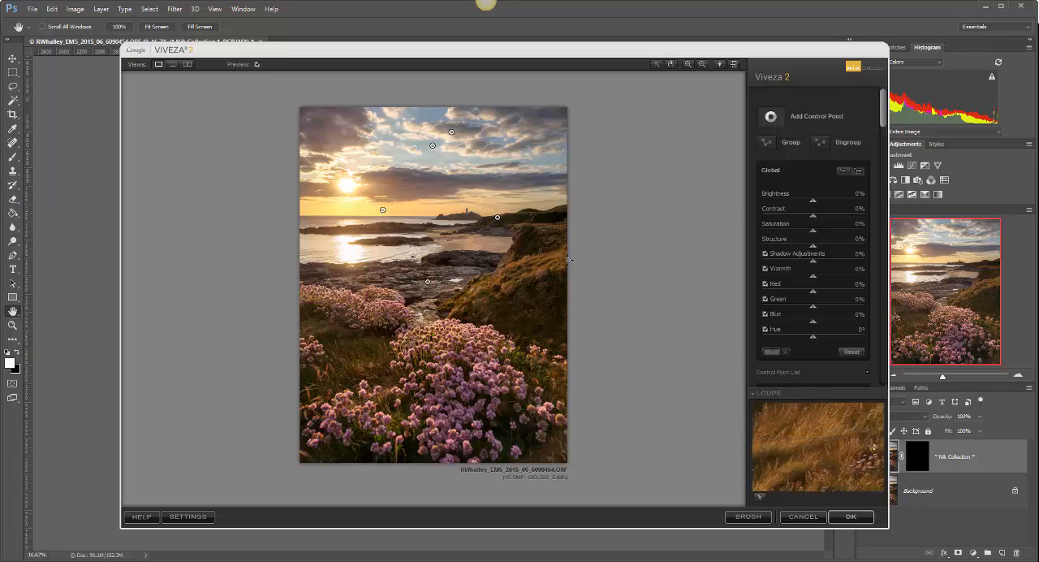
click(529, 241)
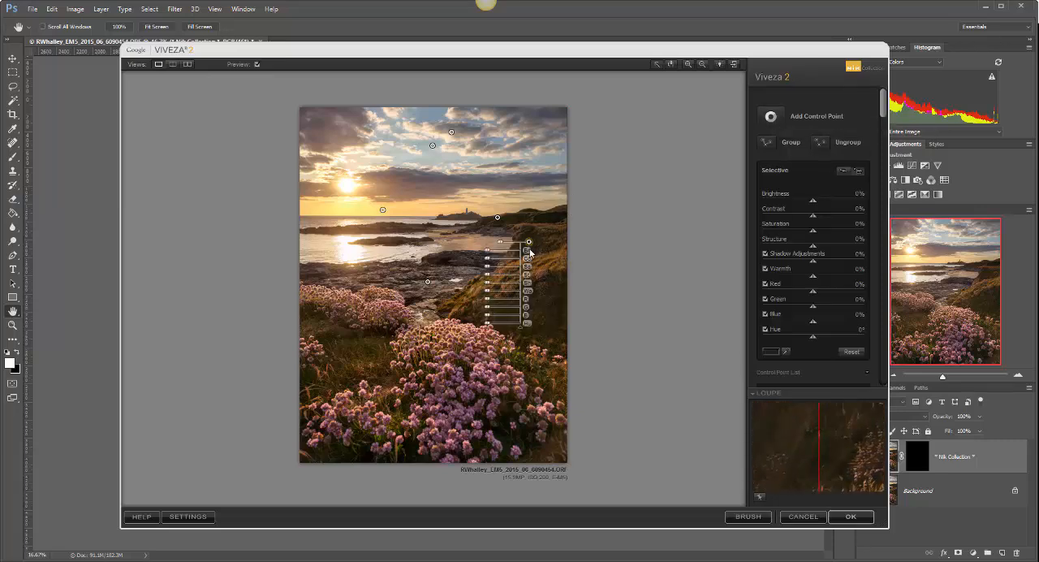
drag(528, 242, 502, 249)
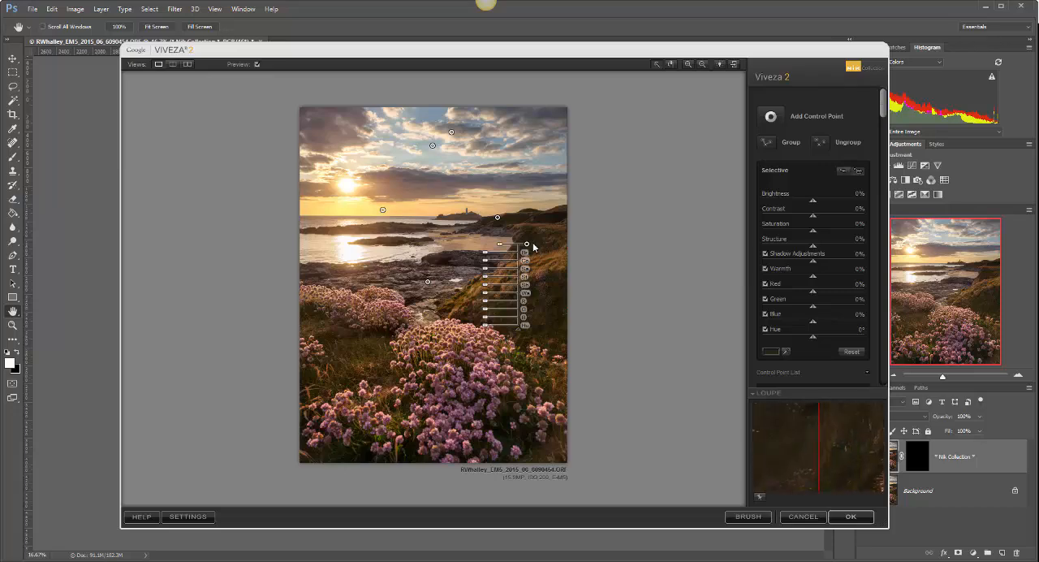
mouse_move(486, 285)
mouse_down()
mouse_move(473, 290)
mouse_move(495, 290)
mouse_up()
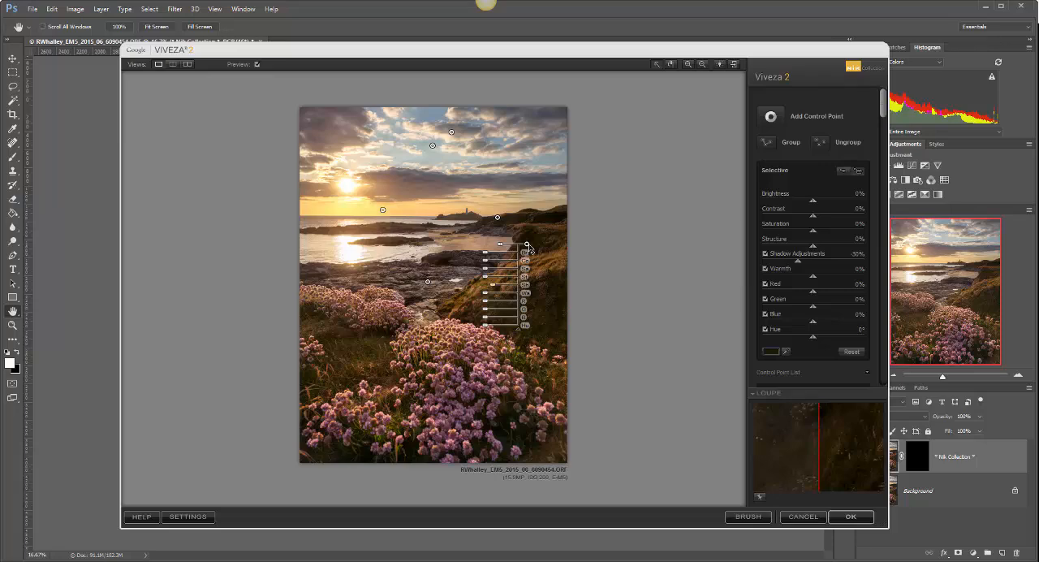
drag(527, 245, 533, 313)
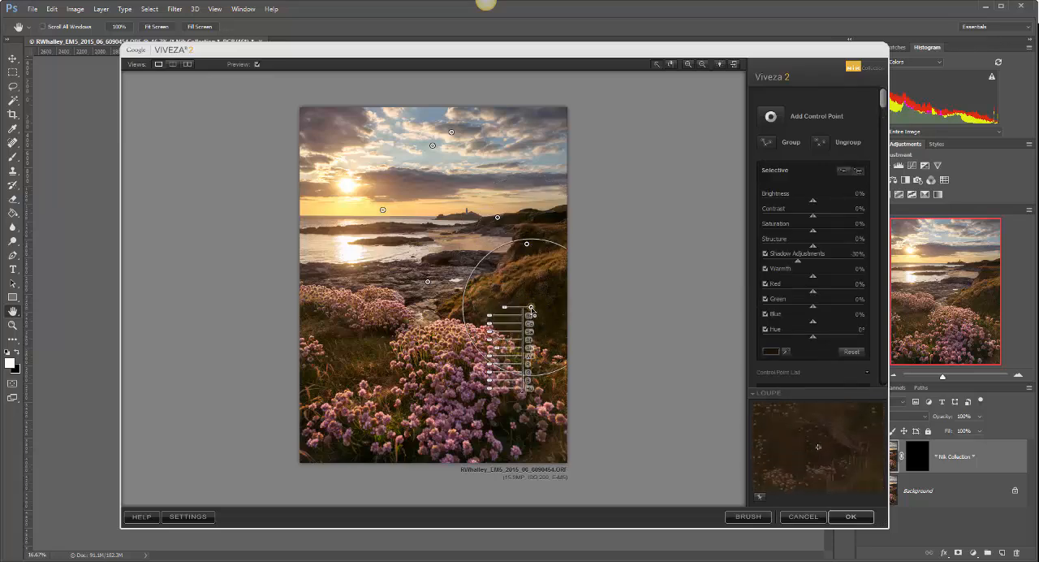
Step: Add a control point on the sunlit grassy slope, shift it slightly inland and slightly enlarge its area
click(770, 117)
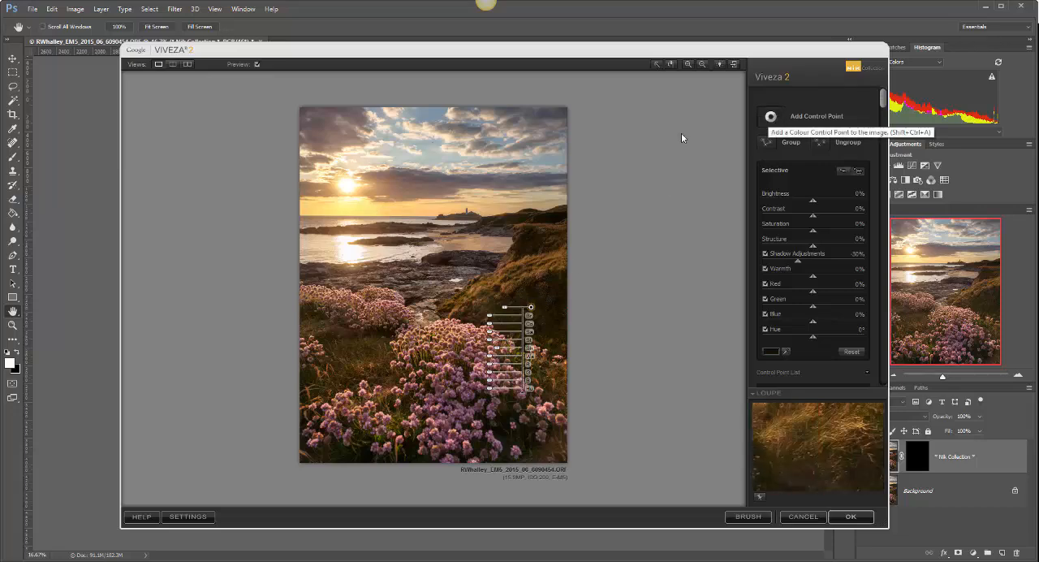
click(490, 283)
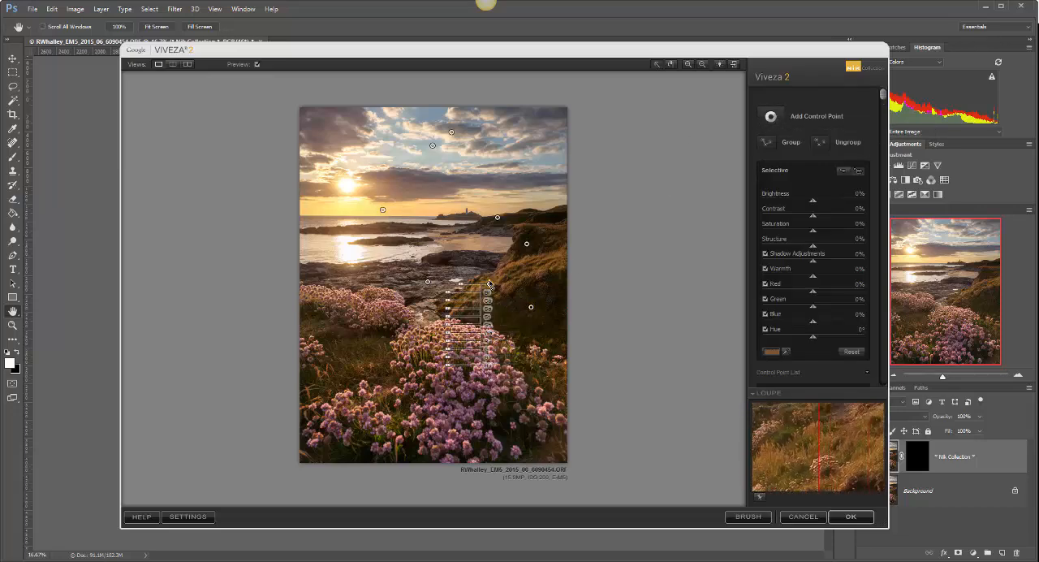
click(490, 284)
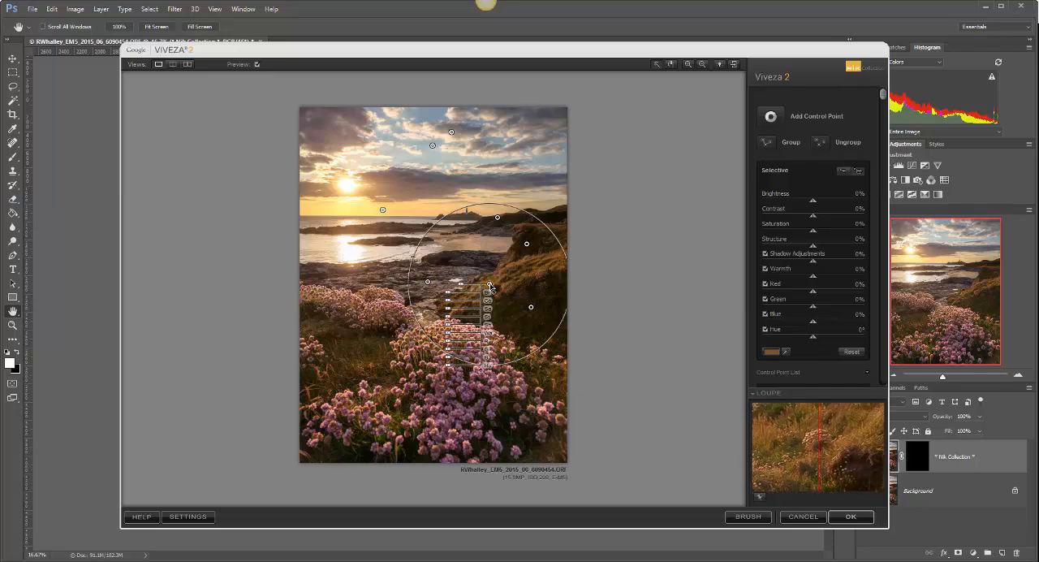
drag(489, 284, 463, 283)
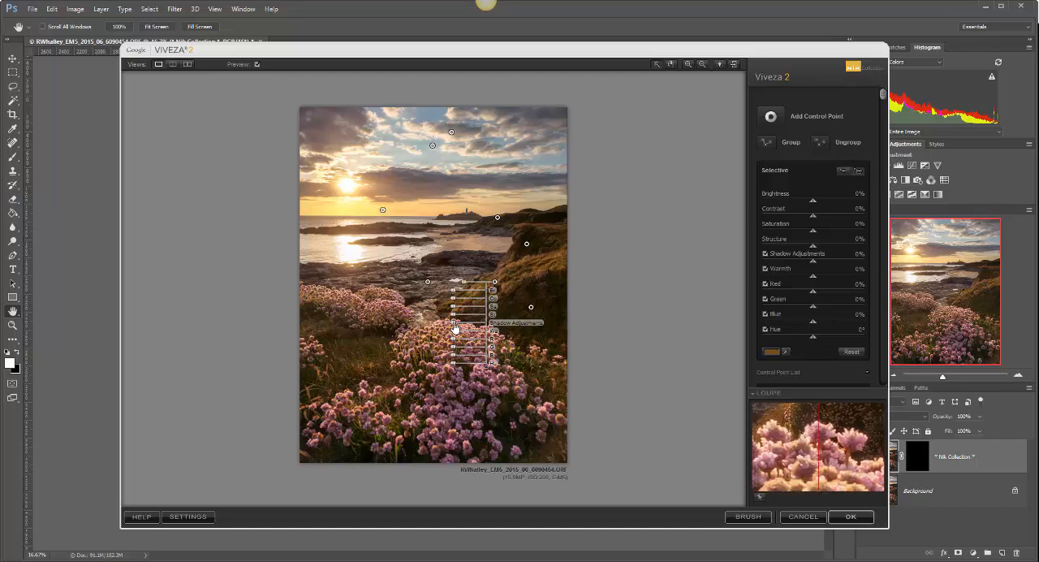
Step: Set the sunlit slope point's Contrast to 42%, Saturation to 20%, Structure to 26%, Shadow Adjustments to 11% and Warmth to 28%, and deselect it
drag(456, 328, 445, 303)
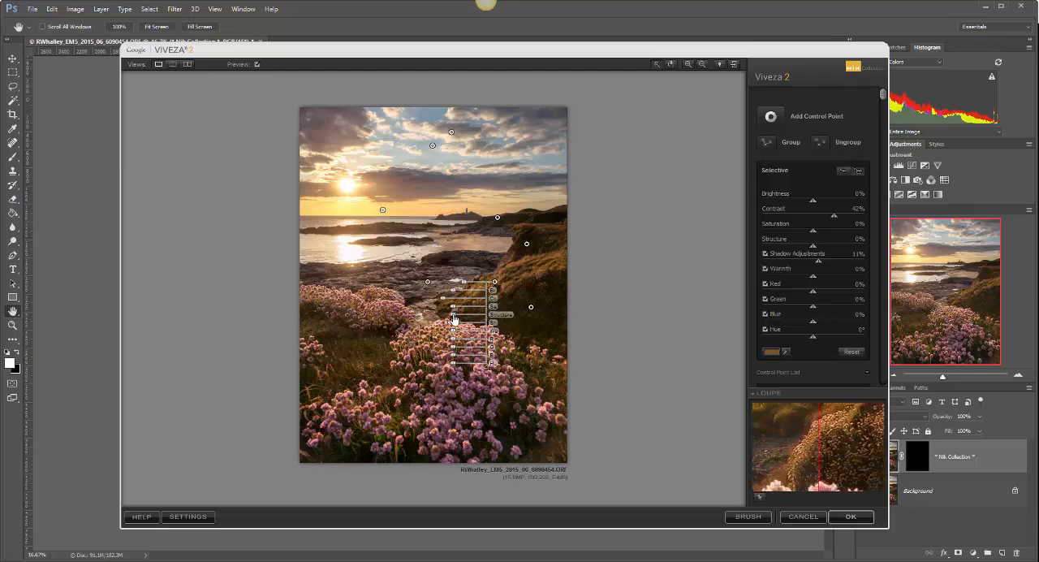
drag(454, 318, 447, 320)
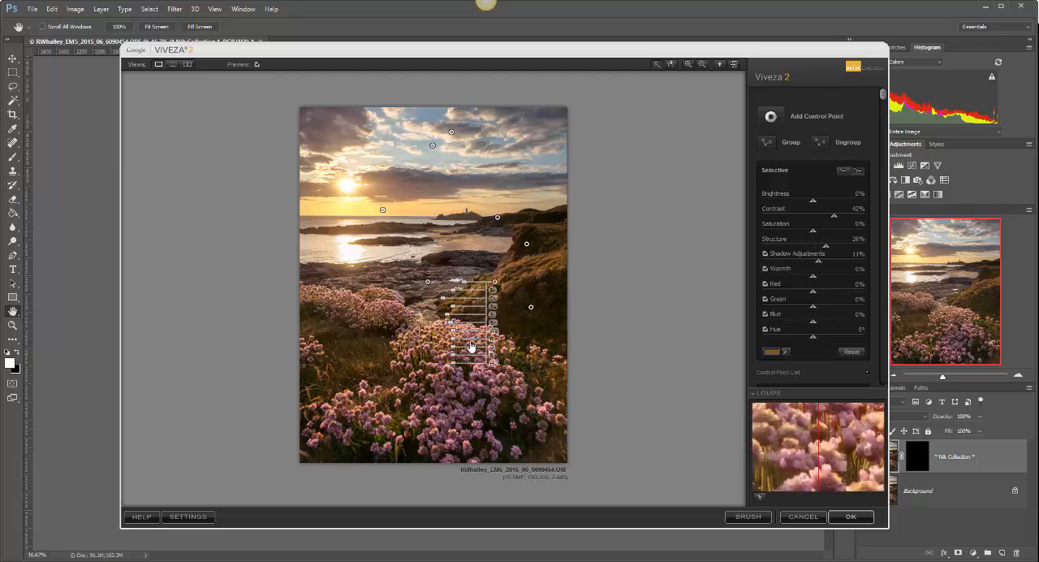
drag(454, 335, 448, 337)
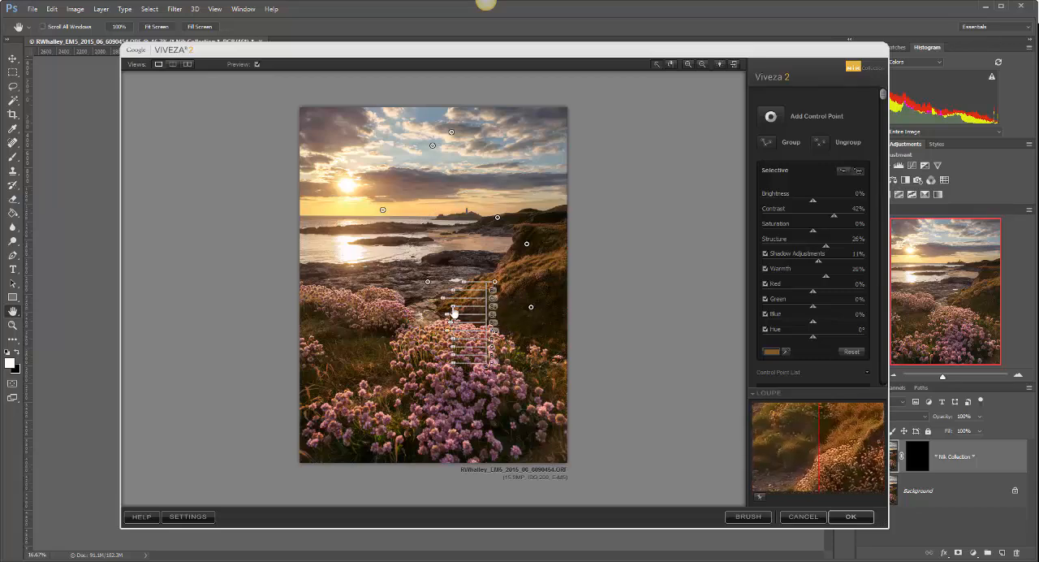
drag(446, 309, 452, 310)
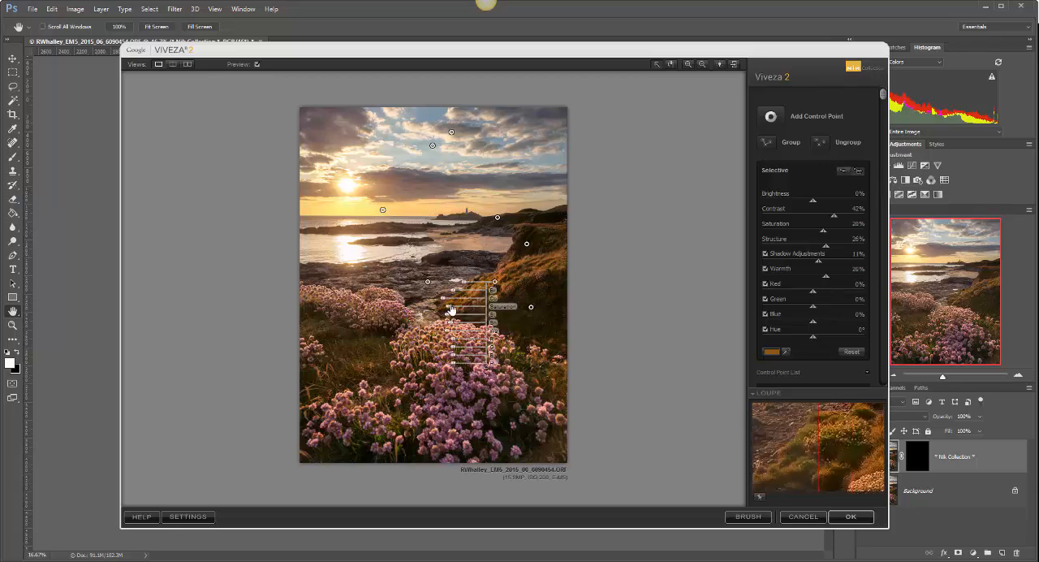
click(532, 269)
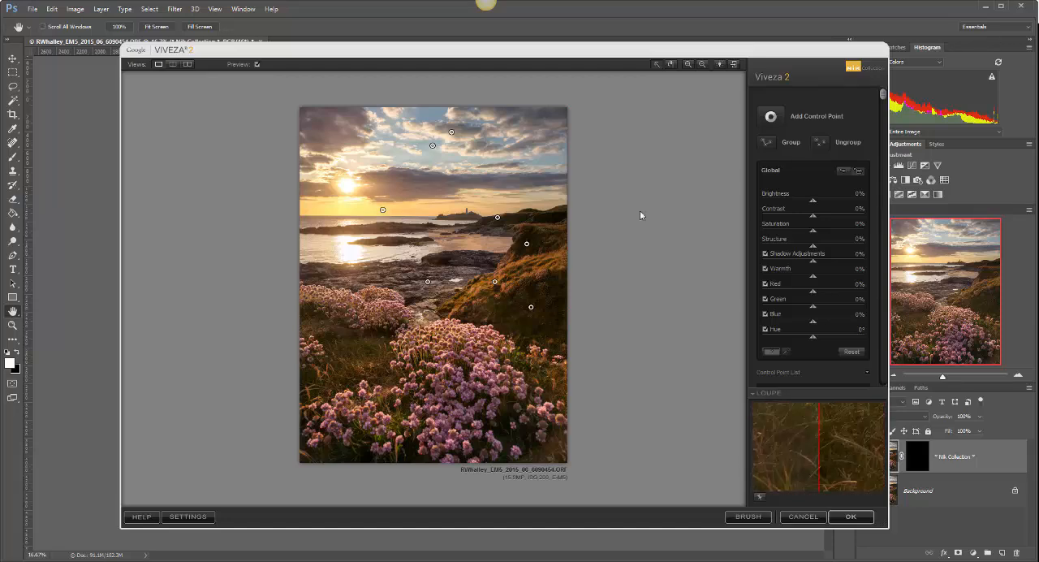
Step: Place a control point on the foreground grass with Contrast 55%, Saturation 18%, Structure 29% and Warmth 22% over an enlarged area
click(358, 364)
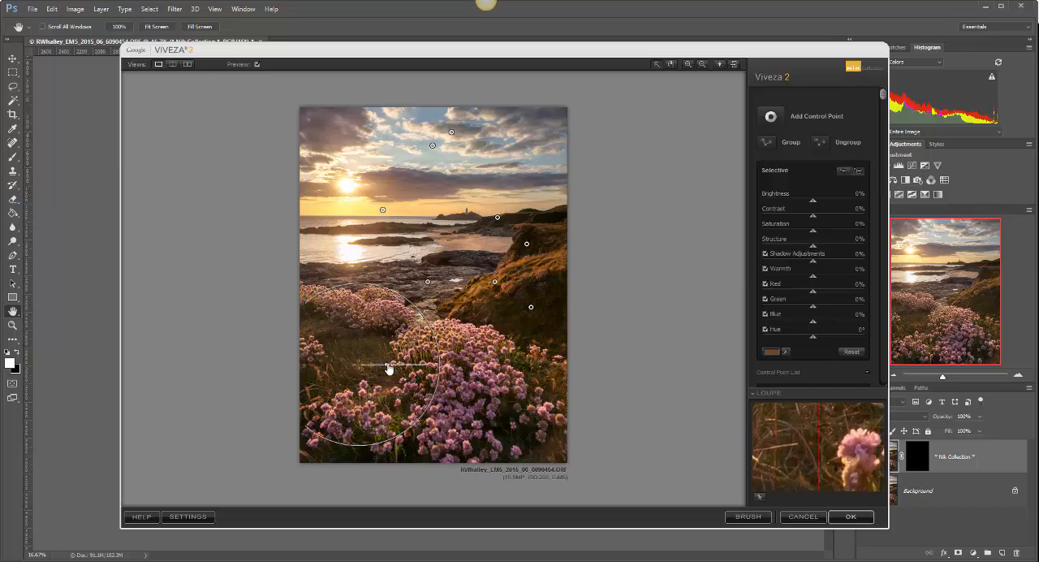
drag(395, 371, 419, 386)
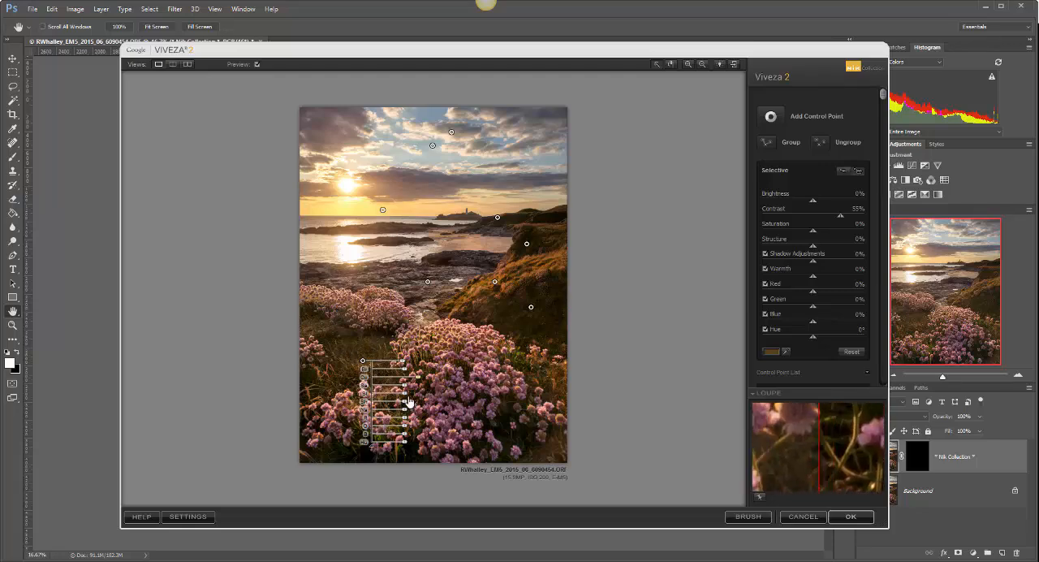
drag(409, 398, 413, 415)
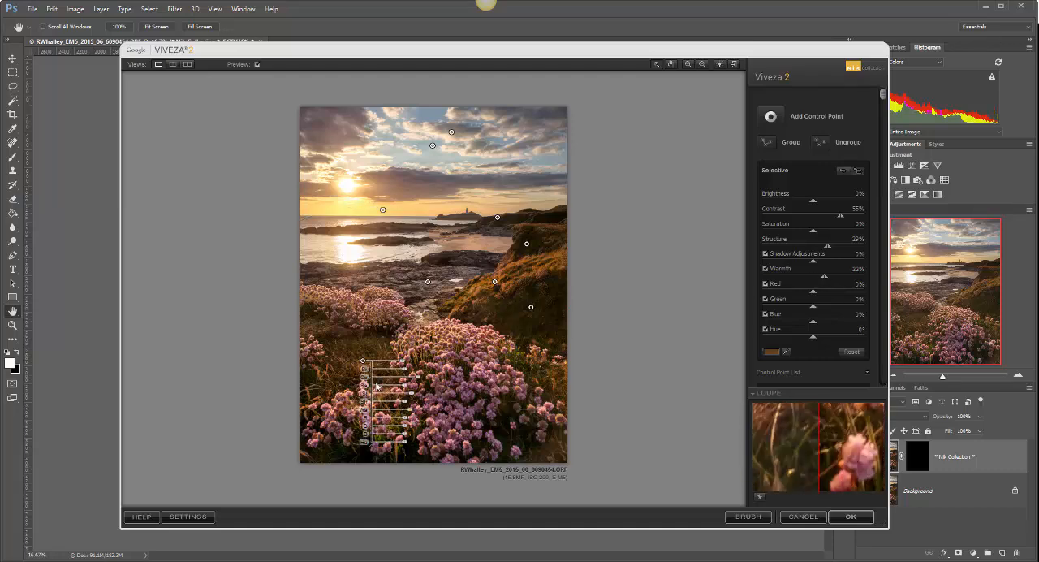
drag(408, 390, 412, 391)
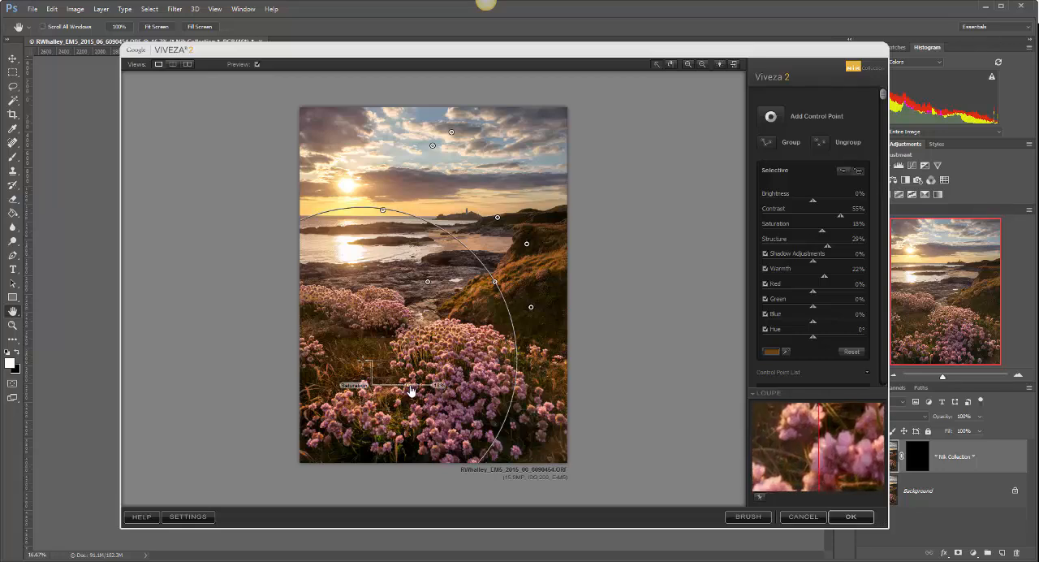
click(457, 414)
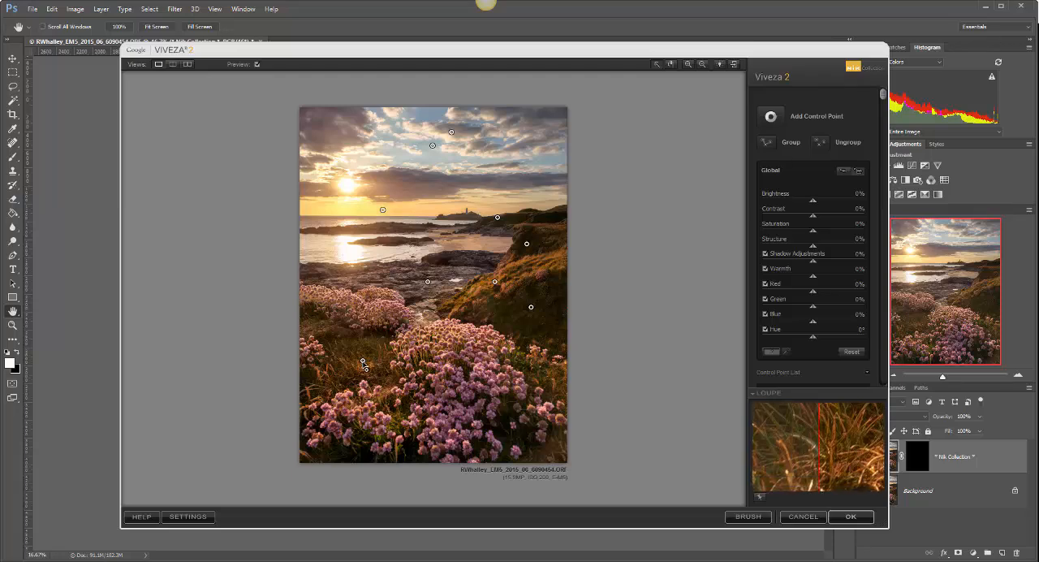
Step: Duplicate the grass control point onto the grass near the photo's right edge and near its left edge
drag(363, 363, 546, 387)
click(451, 300)
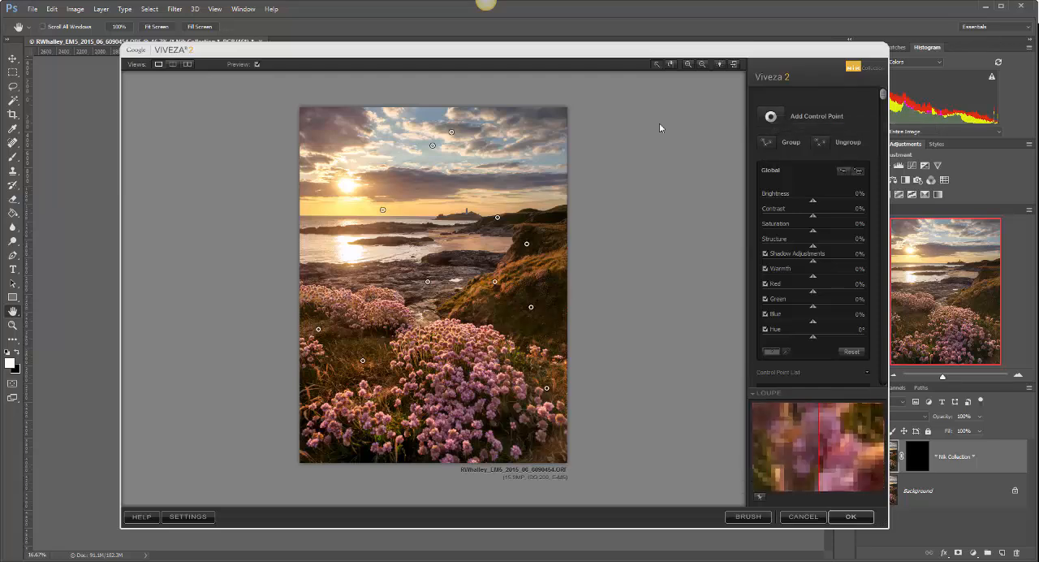
Step: Place a control point on the pink flowers in the foreground, enlarge its area and fine-tune its position
click(770, 116)
click(447, 339)
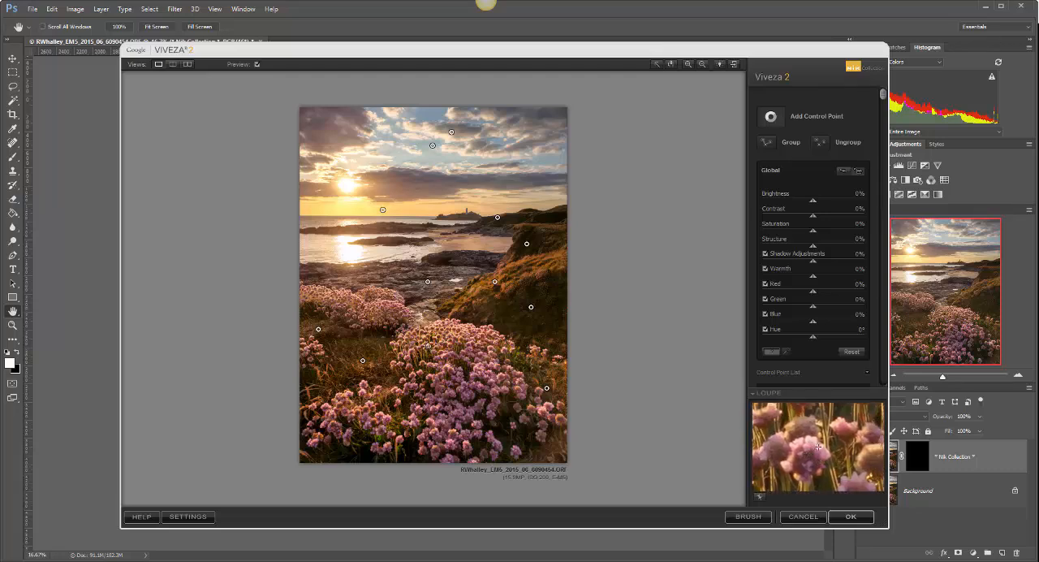
click(428, 345)
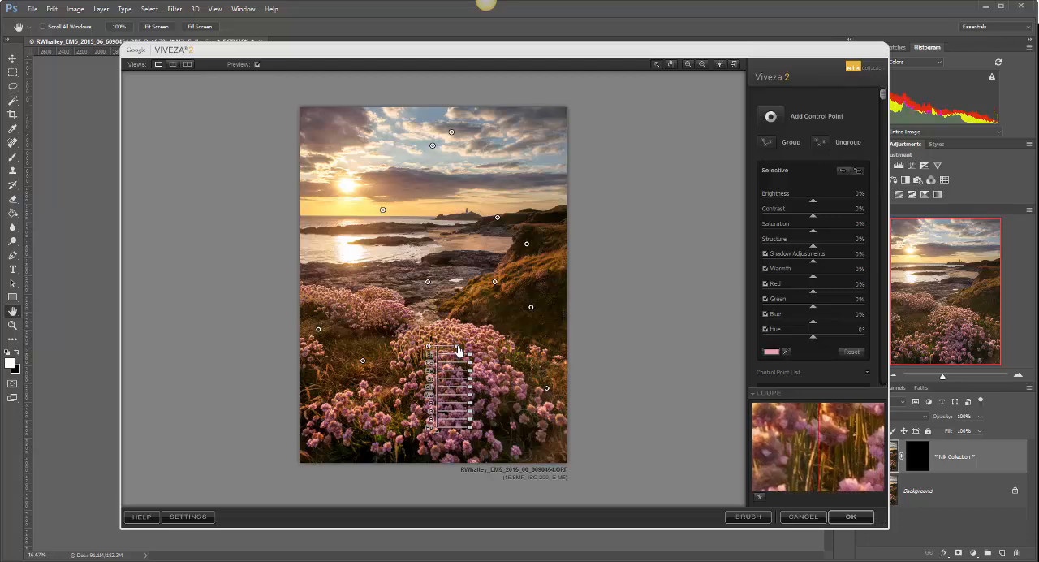
drag(463, 357, 429, 351)
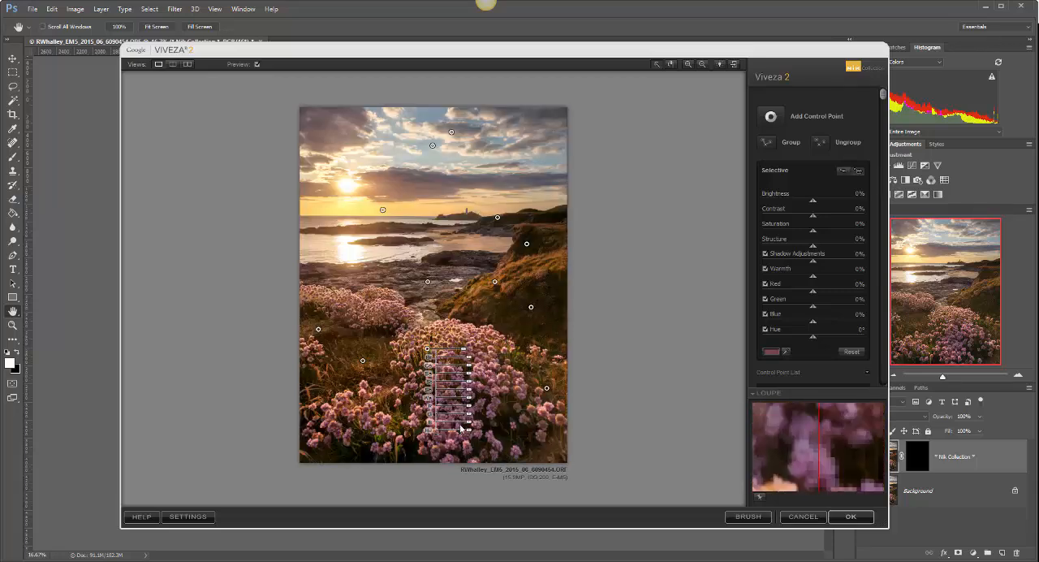
Step: Set the flower control point's Brightness to -24%, Contrast to 26%, Saturation to 11%, Structure to 15% and Warmth to 9%, and deselect it
mouse_move(470, 374)
mouse_down()
mouse_move(479, 382)
mouse_move(470, 380)
mouse_up()
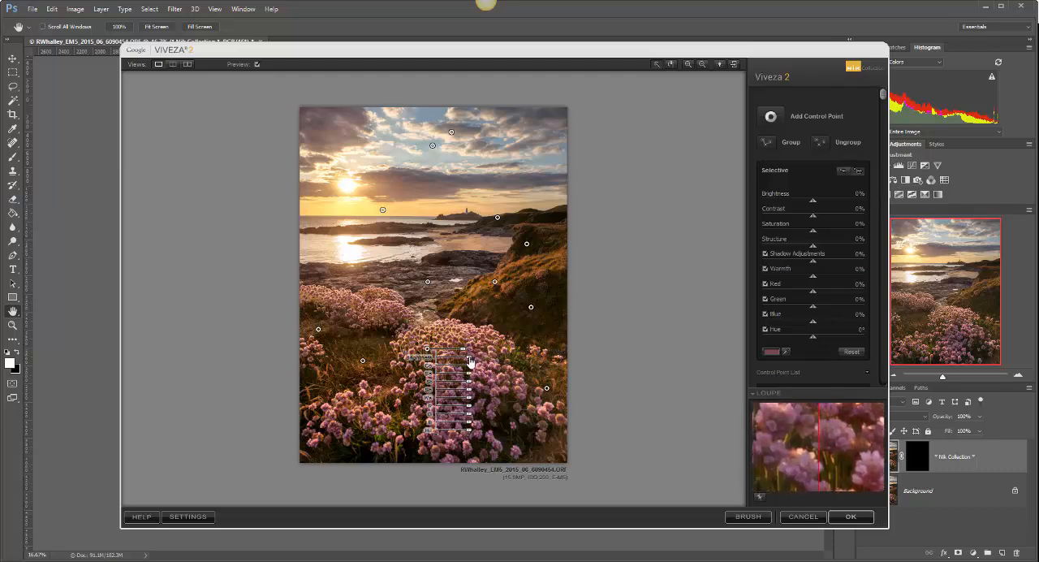
drag(471, 361, 465, 360)
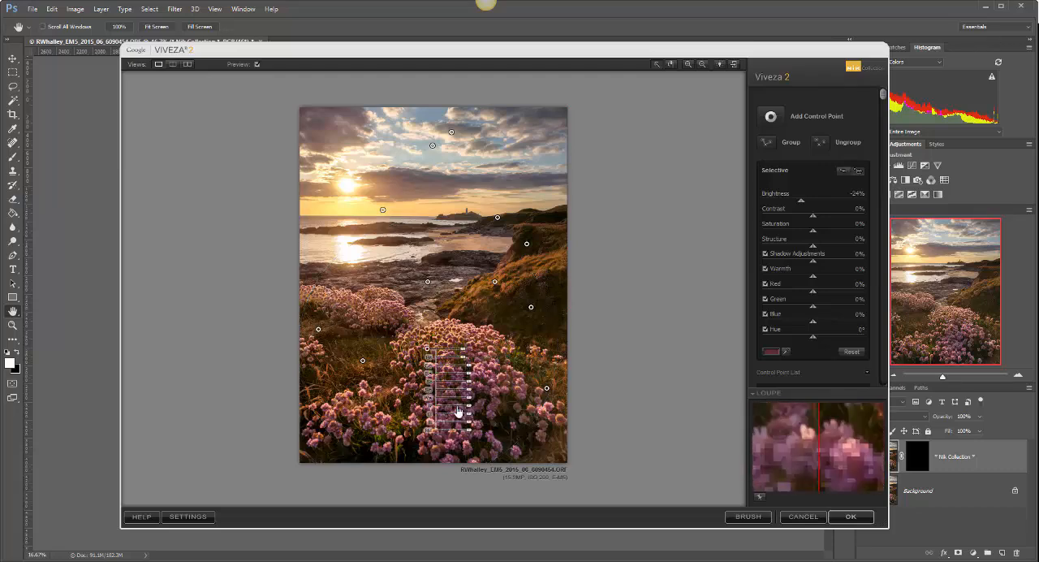
mouse_move(470, 369)
mouse_down()
mouse_move(474, 388)
mouse_move(471, 377)
mouse_up()
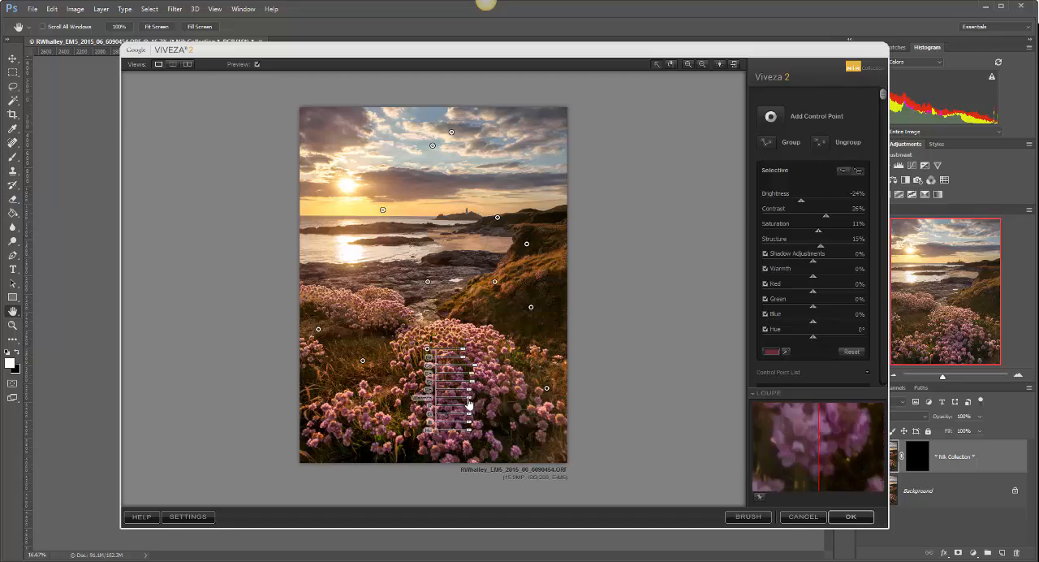
drag(470, 398, 471, 404)
click(538, 366)
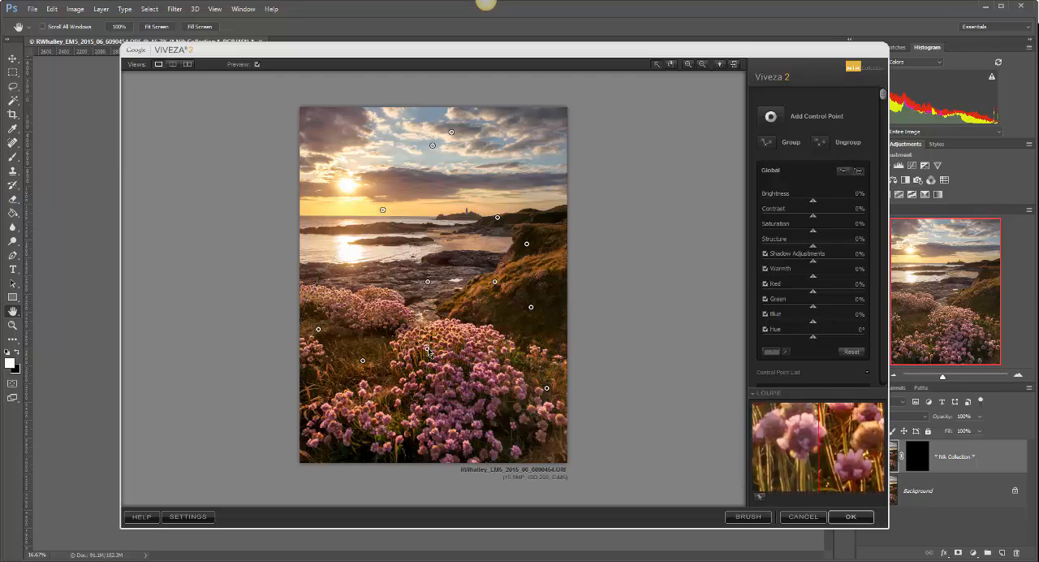
Step: Duplicate the flower control point lower in the main flower clump and fine-tune the copy's area
drag(429, 352, 448, 397)
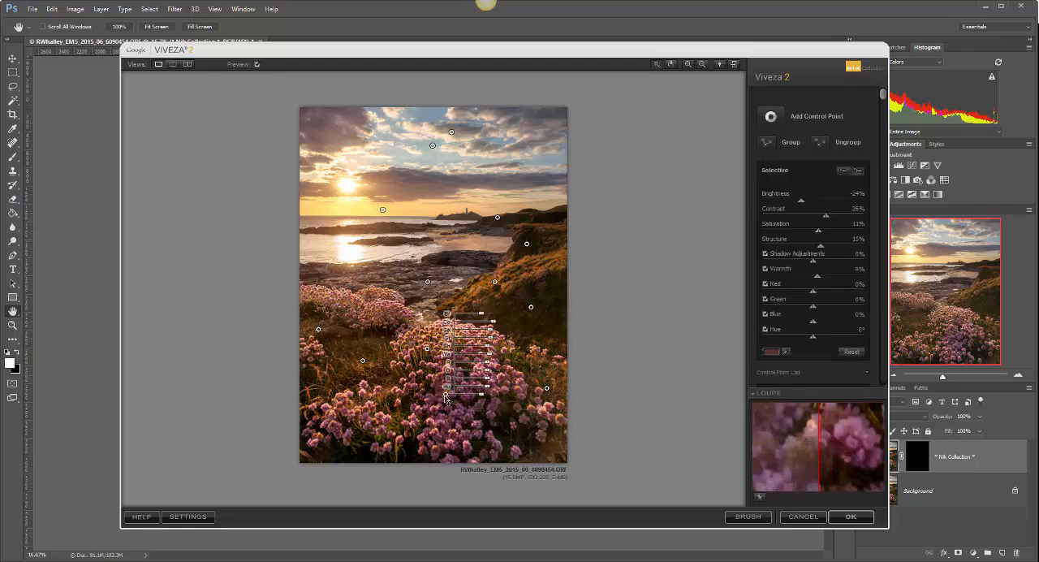
click(378, 374)
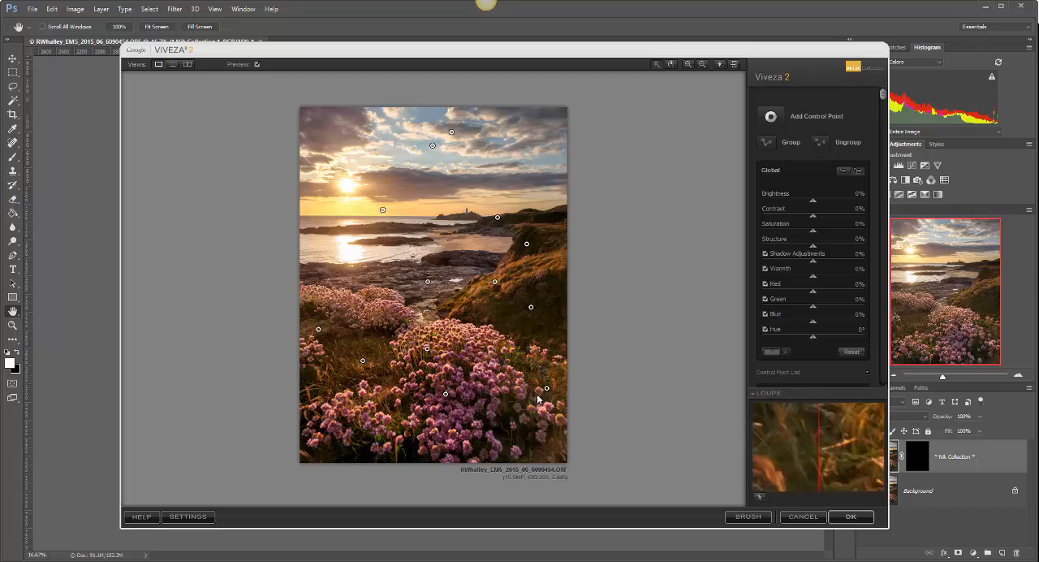
click(446, 395)
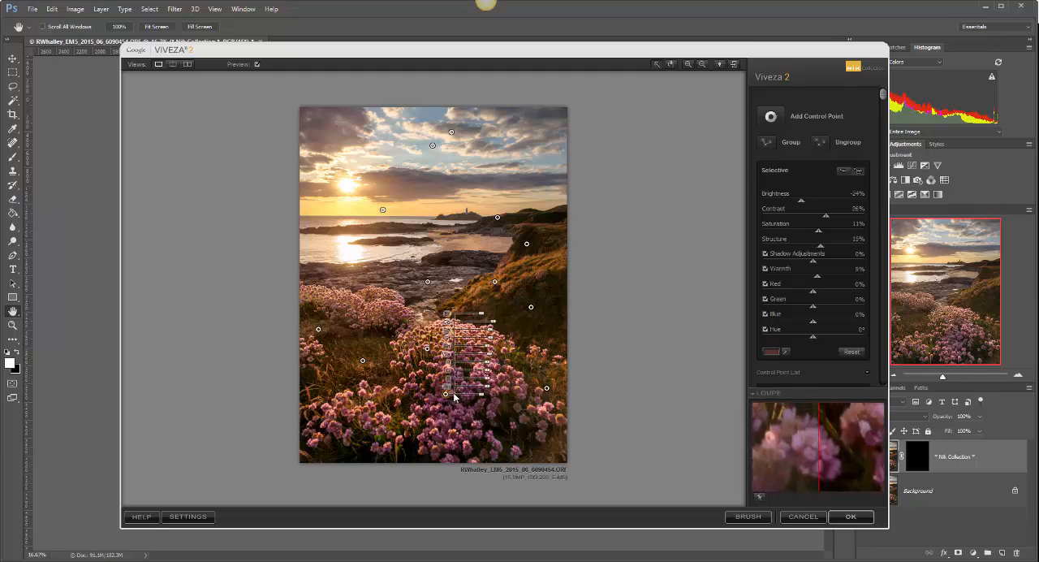
drag(481, 397, 482, 397)
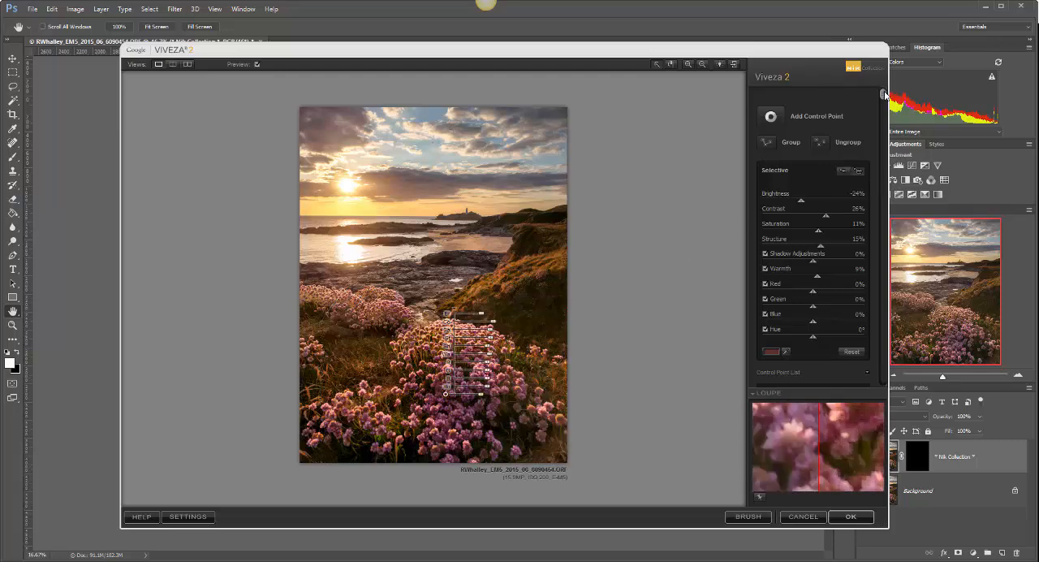
Step: Examine the size and visibility settings in the control point list
drag(884, 94, 880, 316)
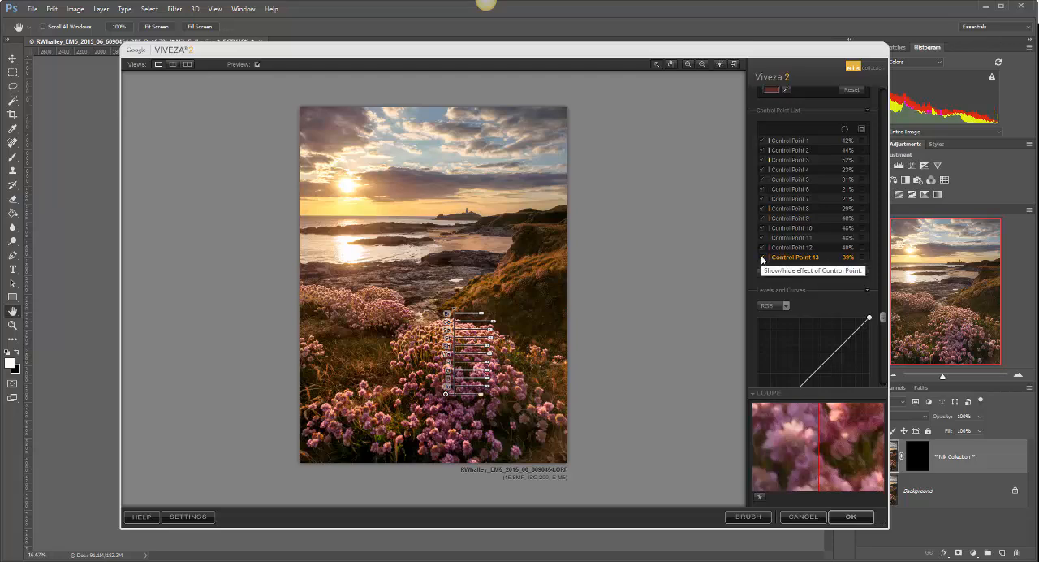
click(667, 276)
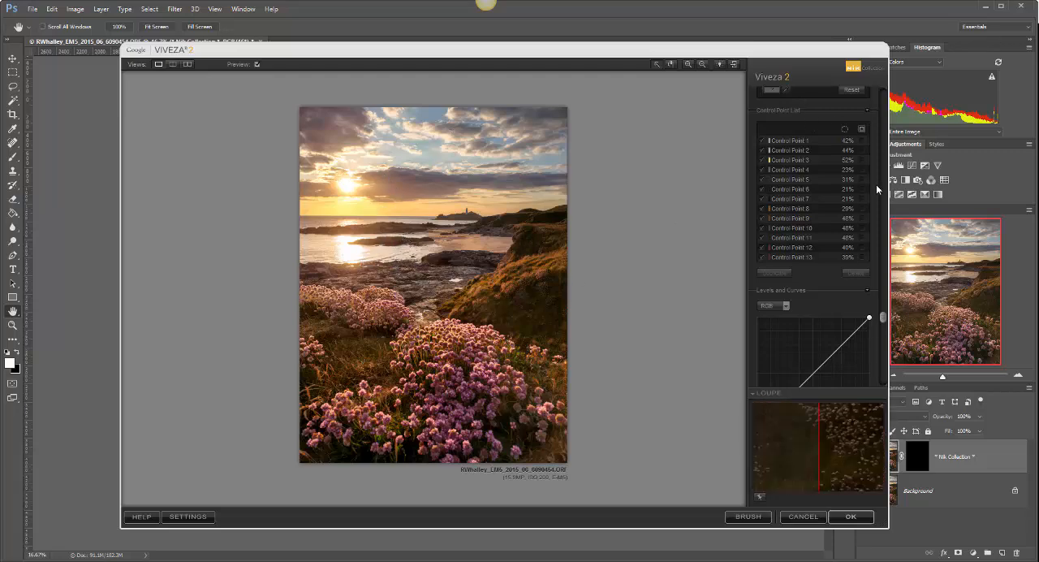
drag(884, 323, 883, 93)
Step: Place a small control point on the sandy beach, set its Contrast to 26%, Saturation to 18% and Warmth to 18%, and deselect it
click(775, 116)
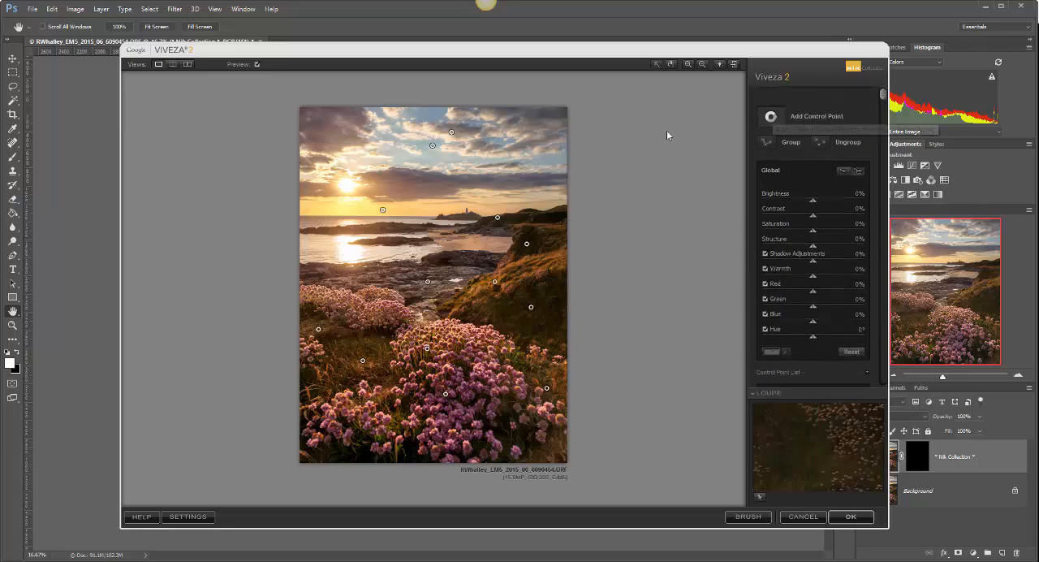
click(463, 244)
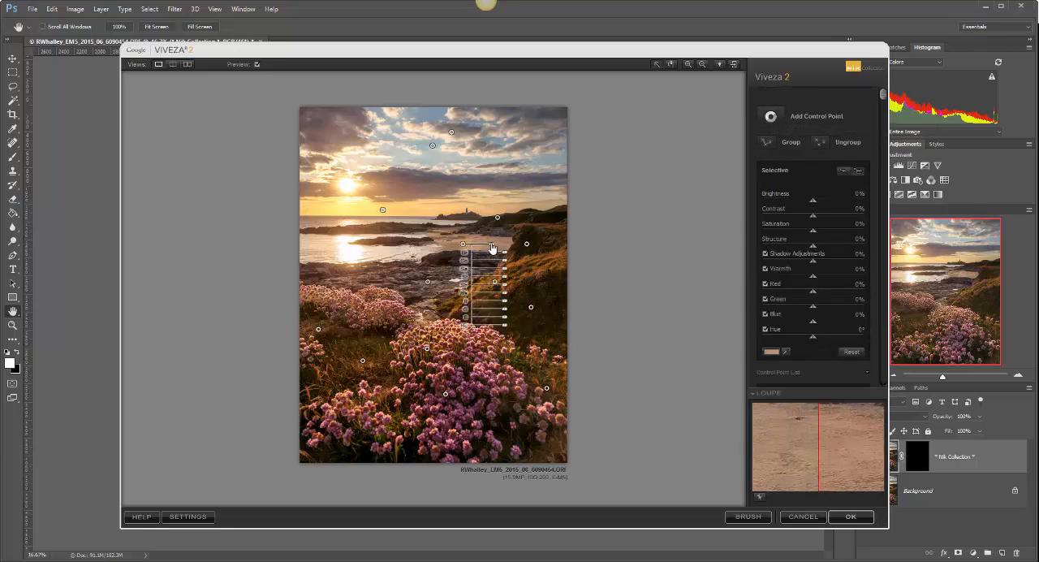
click(493, 246)
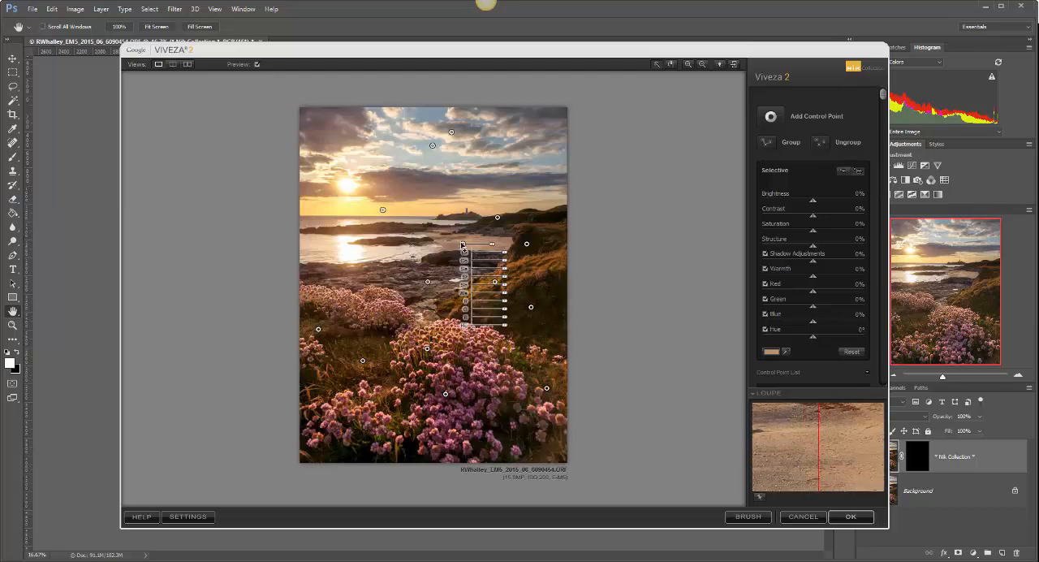
drag(463, 244, 468, 244)
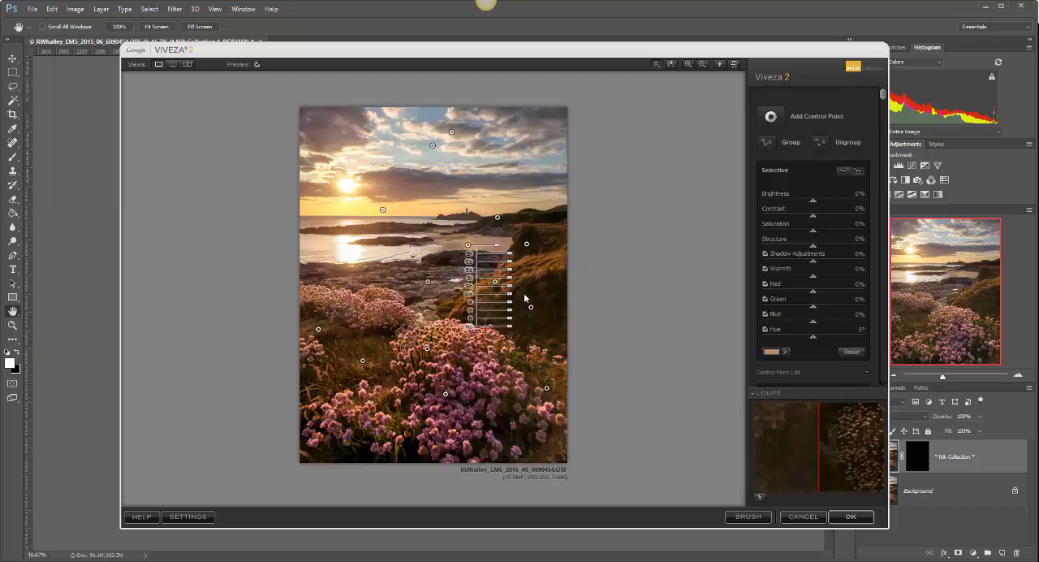
drag(509, 294, 514, 267)
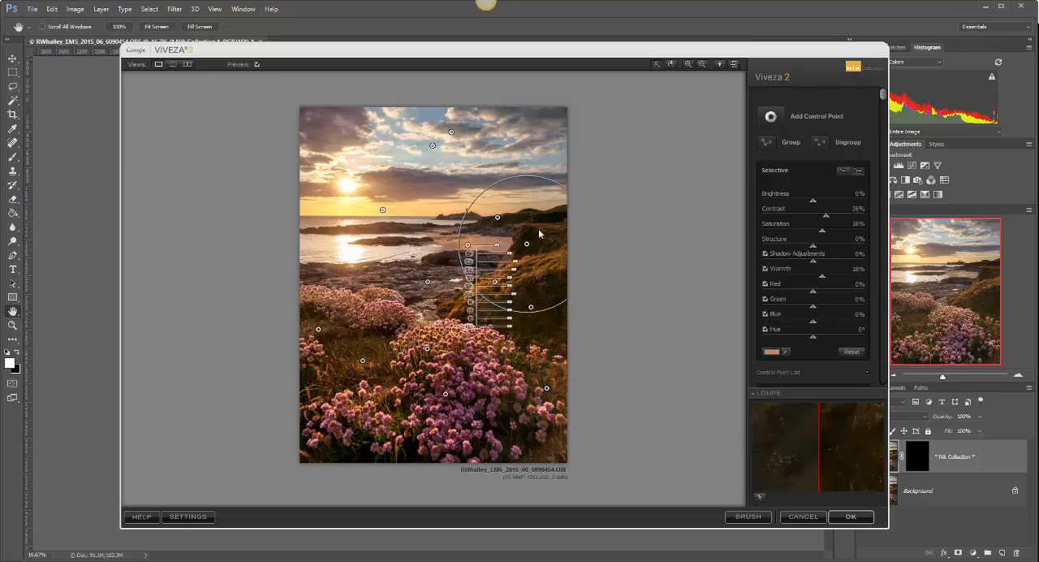
click(642, 195)
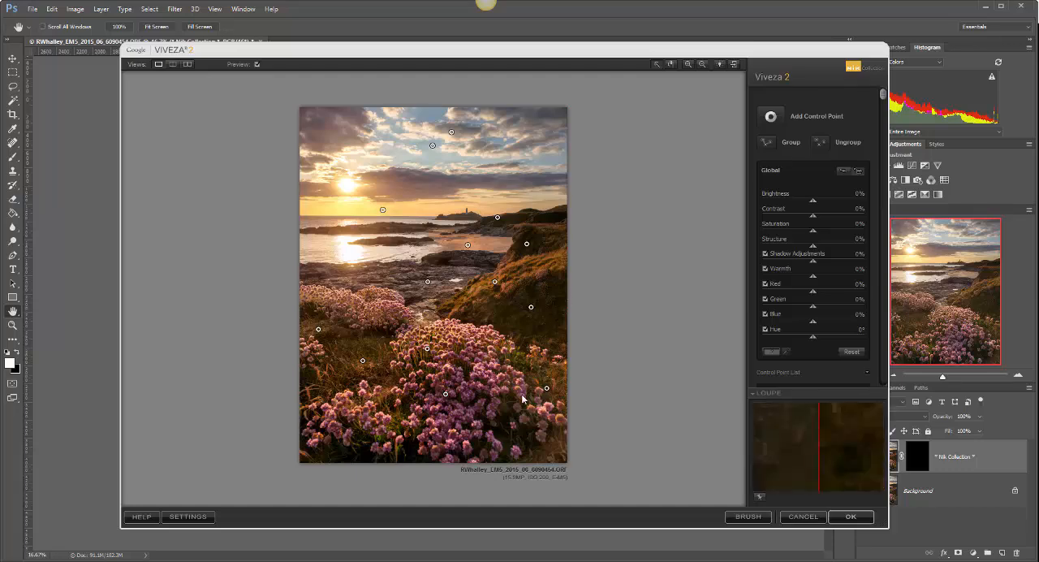
Step: Compare the photo before and after the control point adjustments by switching the preview off and on
click(257, 65)
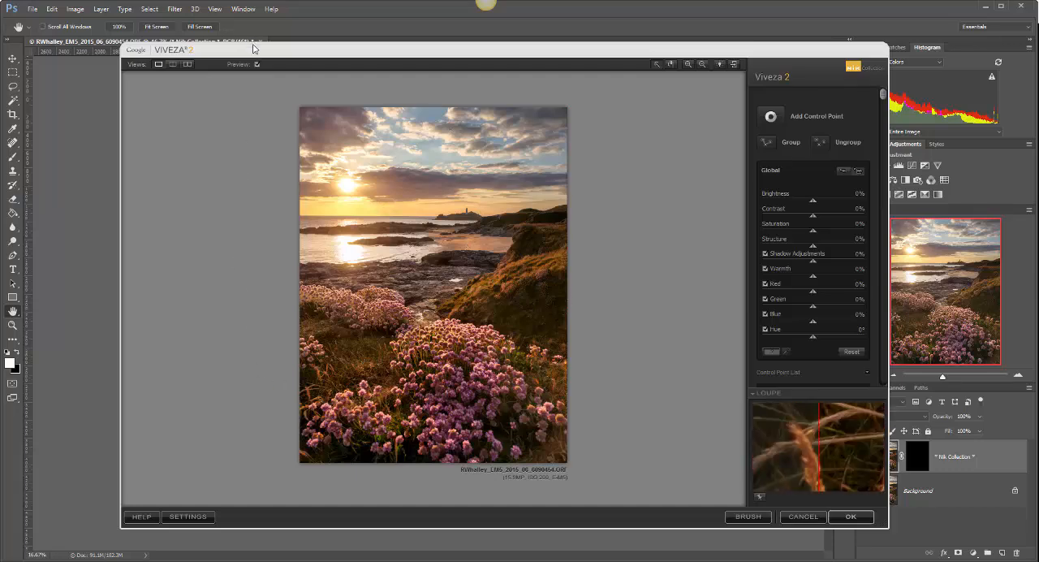
click(257, 64)
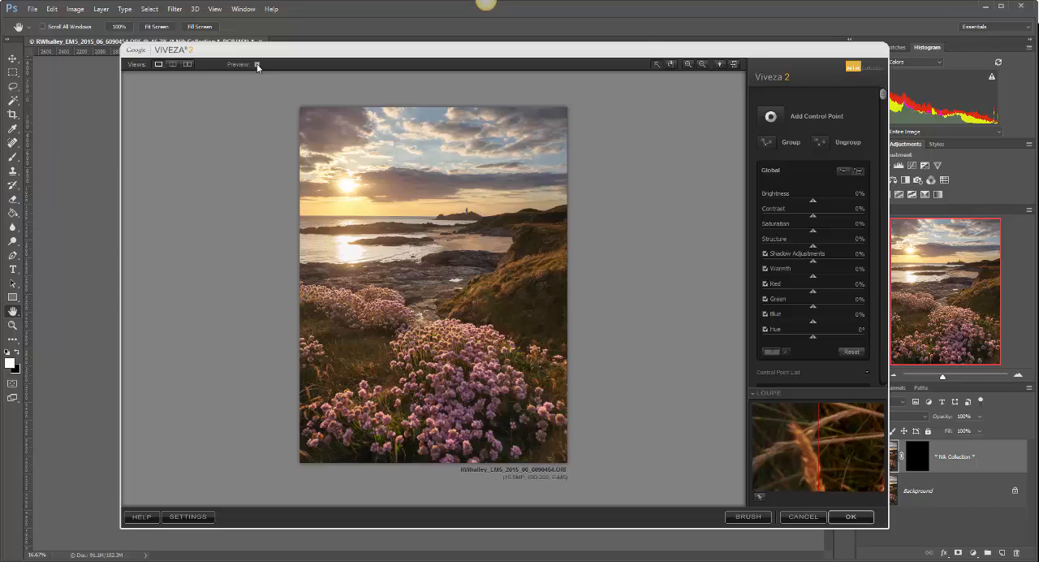
click(257, 64)
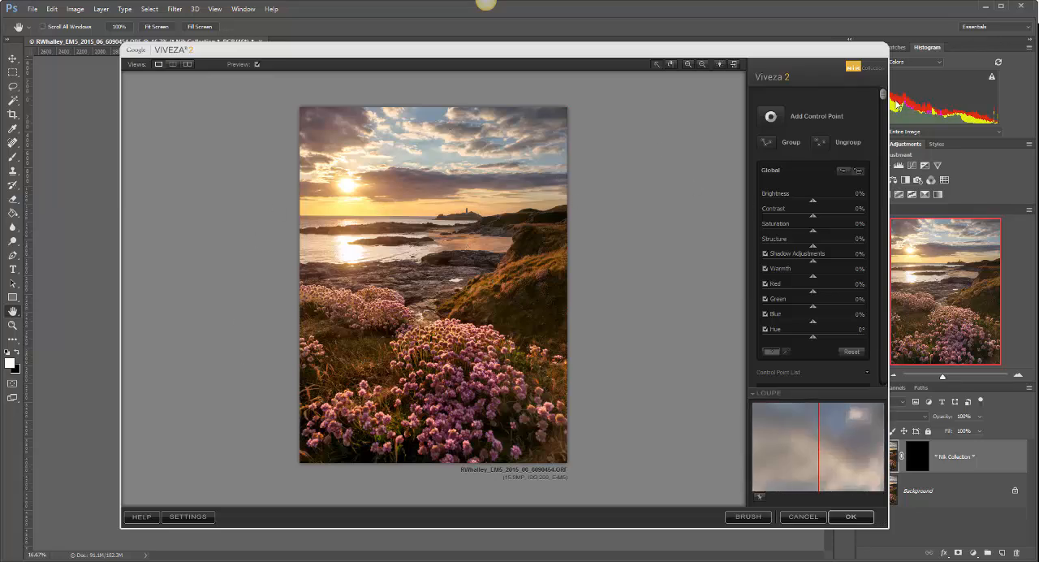
Step: Shape the global RGB curve with a slightly lifted shadow point and a midtone point, and shift the midtone level slightly toward the highlights
drag(884, 94, 893, 404)
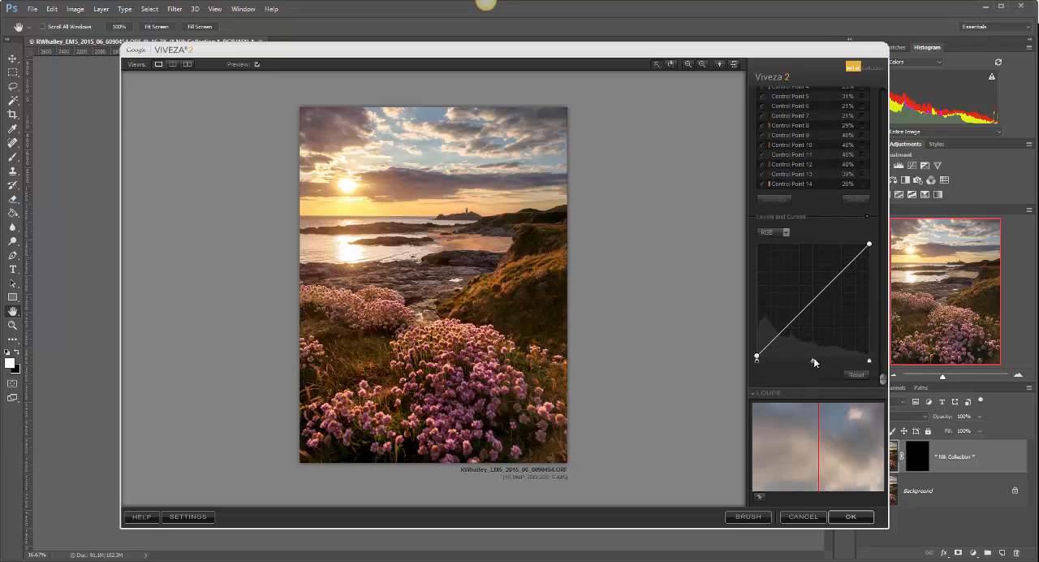
drag(814, 363, 773, 342)
drag(810, 310, 812, 304)
drag(772, 341, 780, 333)
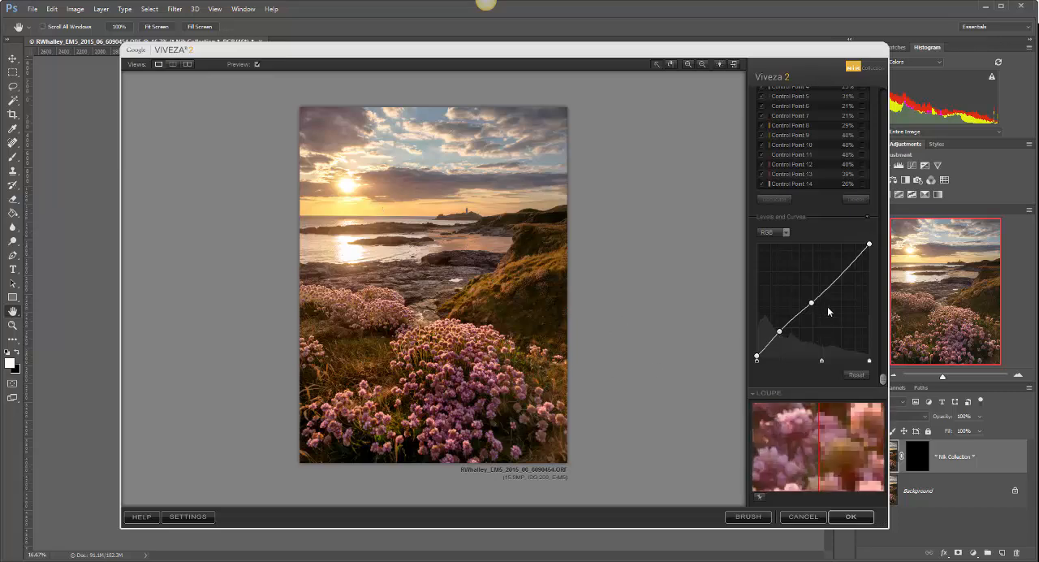
drag(822, 363, 824, 364)
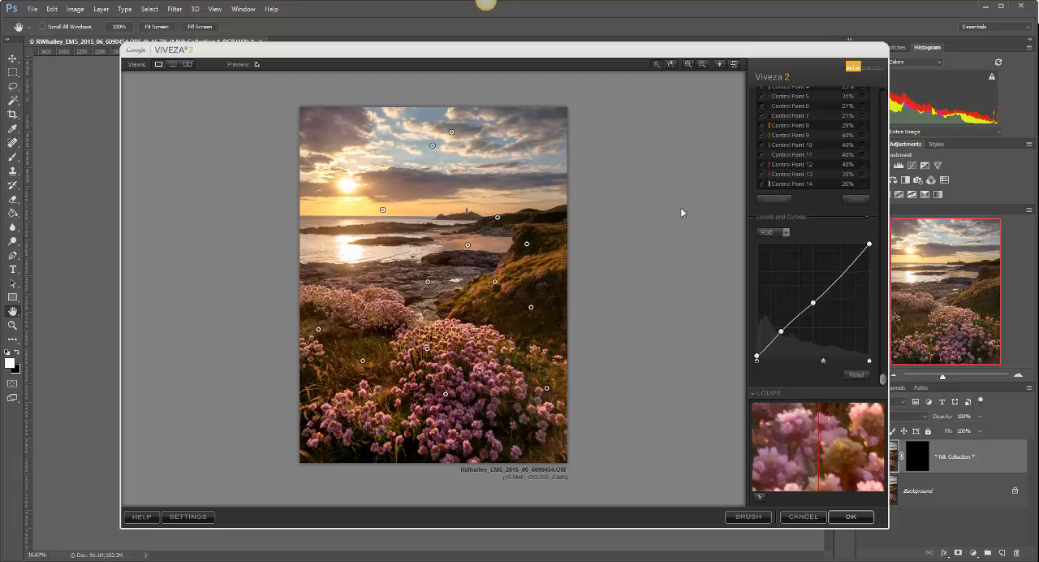
Step: Compare the edited photo with the original using the preview toggle and the side-by-side view, and return to the single image view
scroll(886, 359, up, 10)
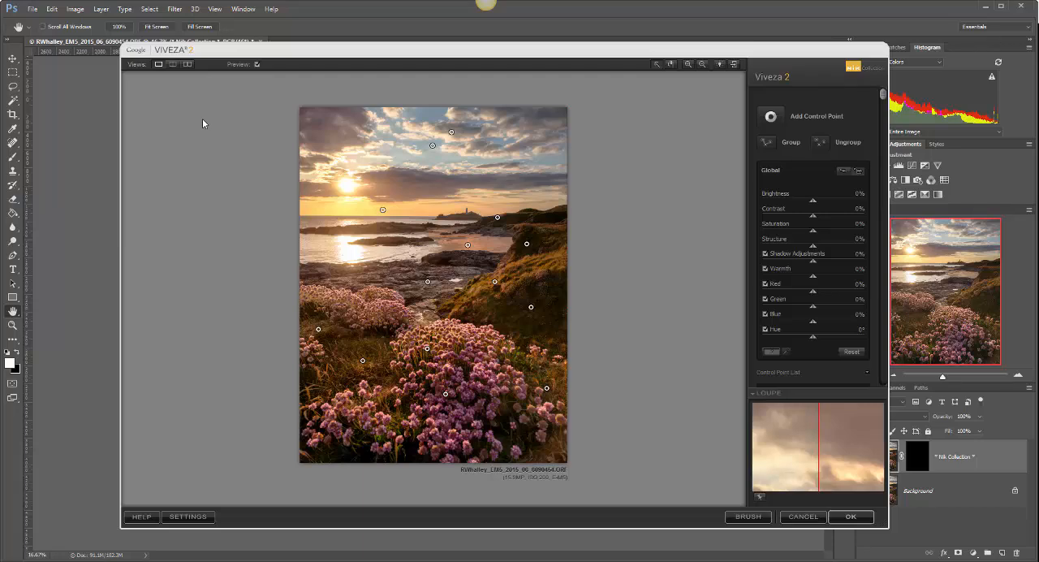
click(257, 64)
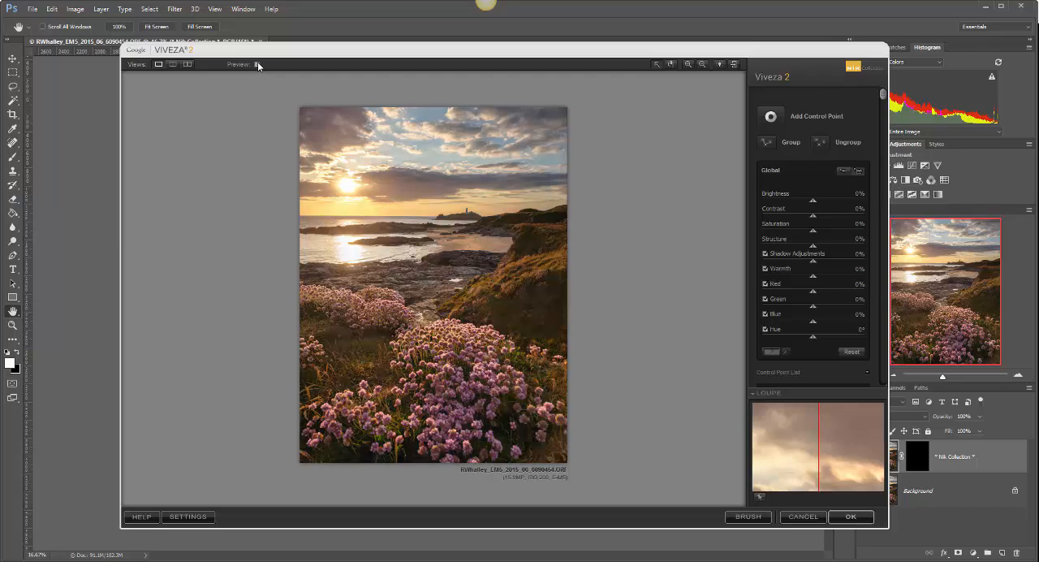
click(256, 64)
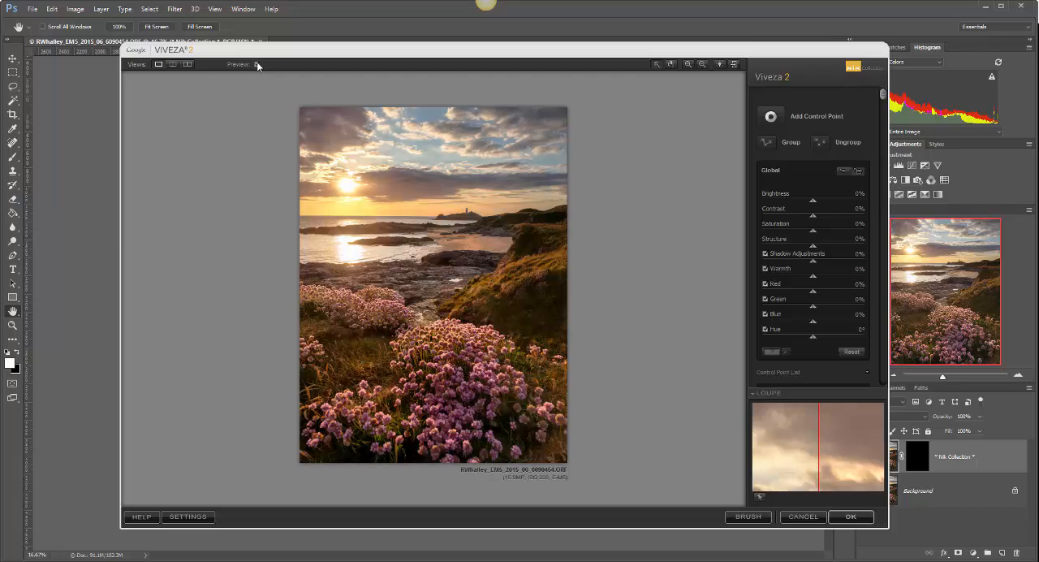
click(187, 64)
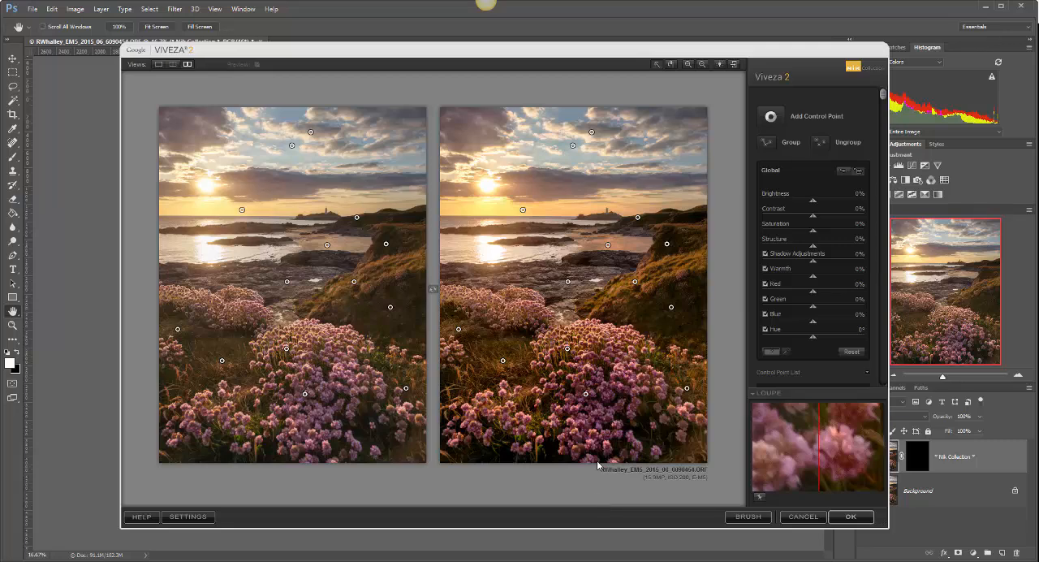
click(158, 63)
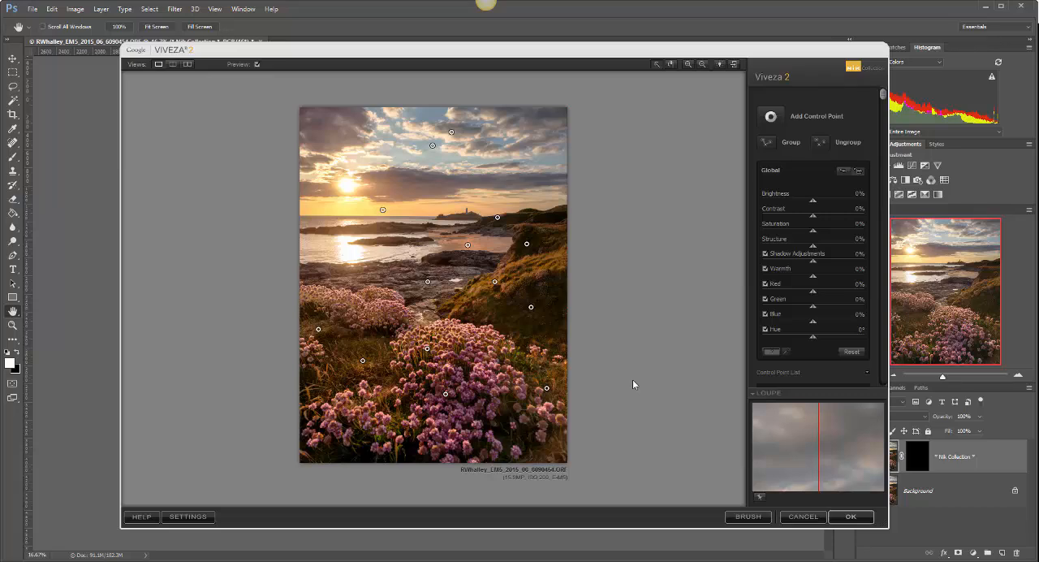
Step: Set the Brightness of the control point on the glowing horizon near the sun to -26%
click(382, 210)
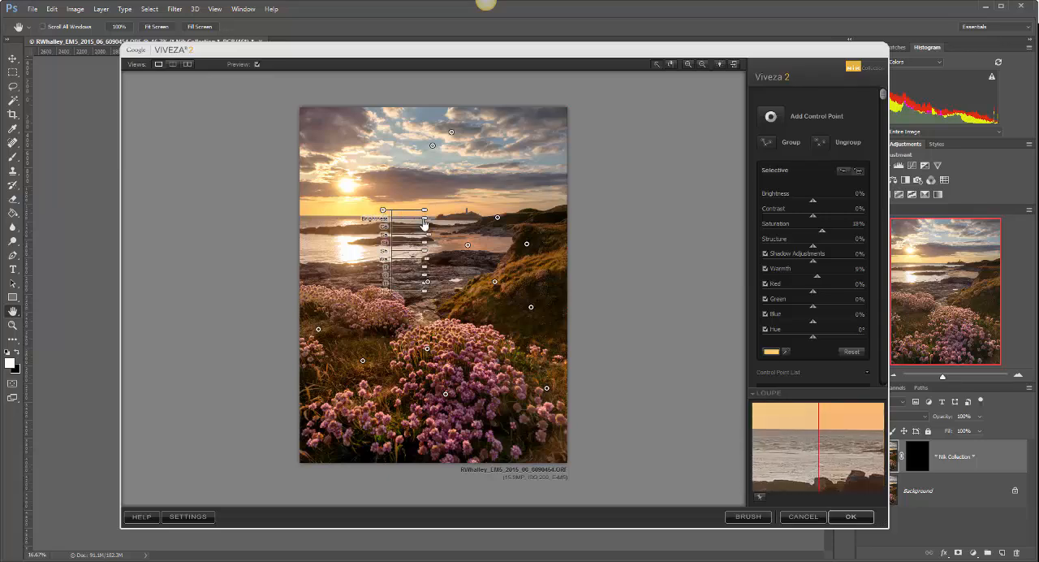
drag(427, 224, 417, 224)
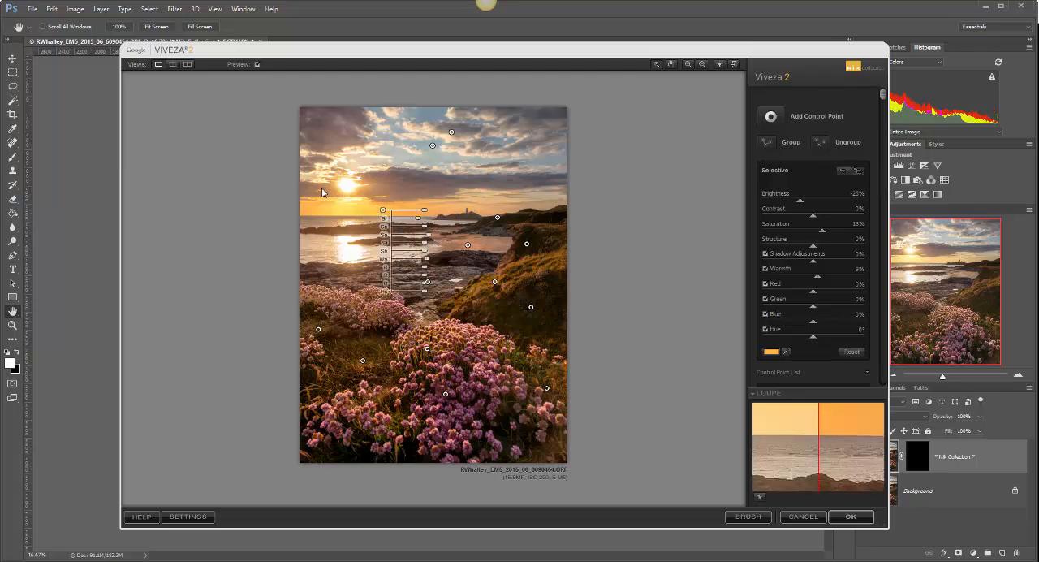
Step: Select the uppermost control point in the clouds for adjustment
click(452, 132)
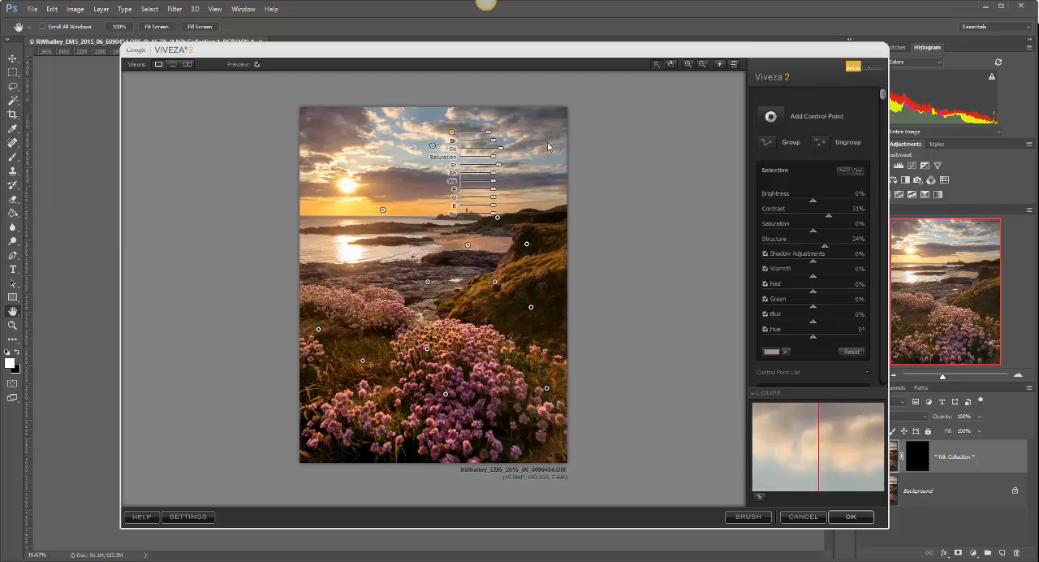